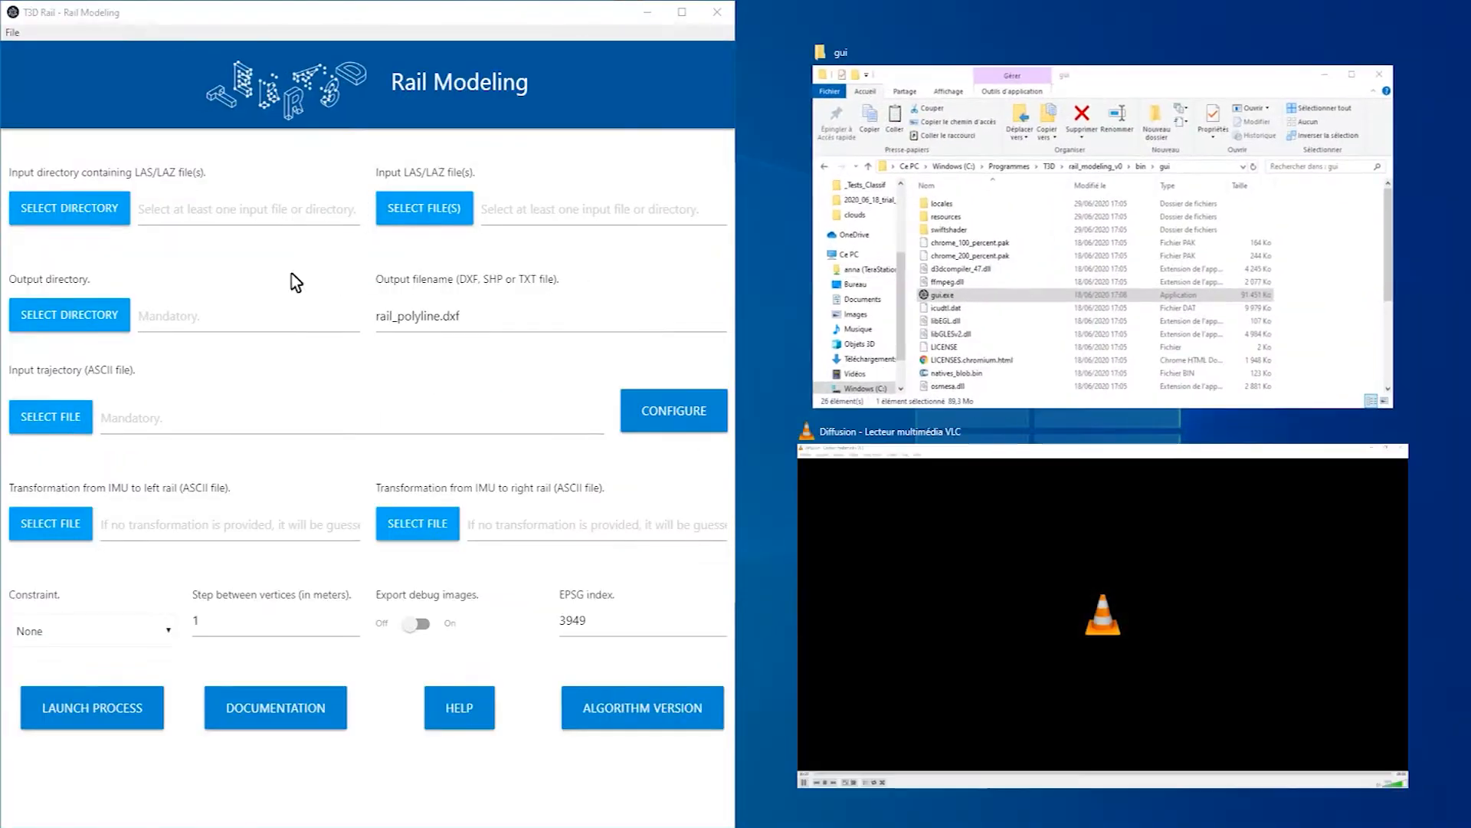
Step: Close the gui folder window, look over the LAZ files in the desktop's clouds folder and close it
click(869, 269)
click(1383, 12)
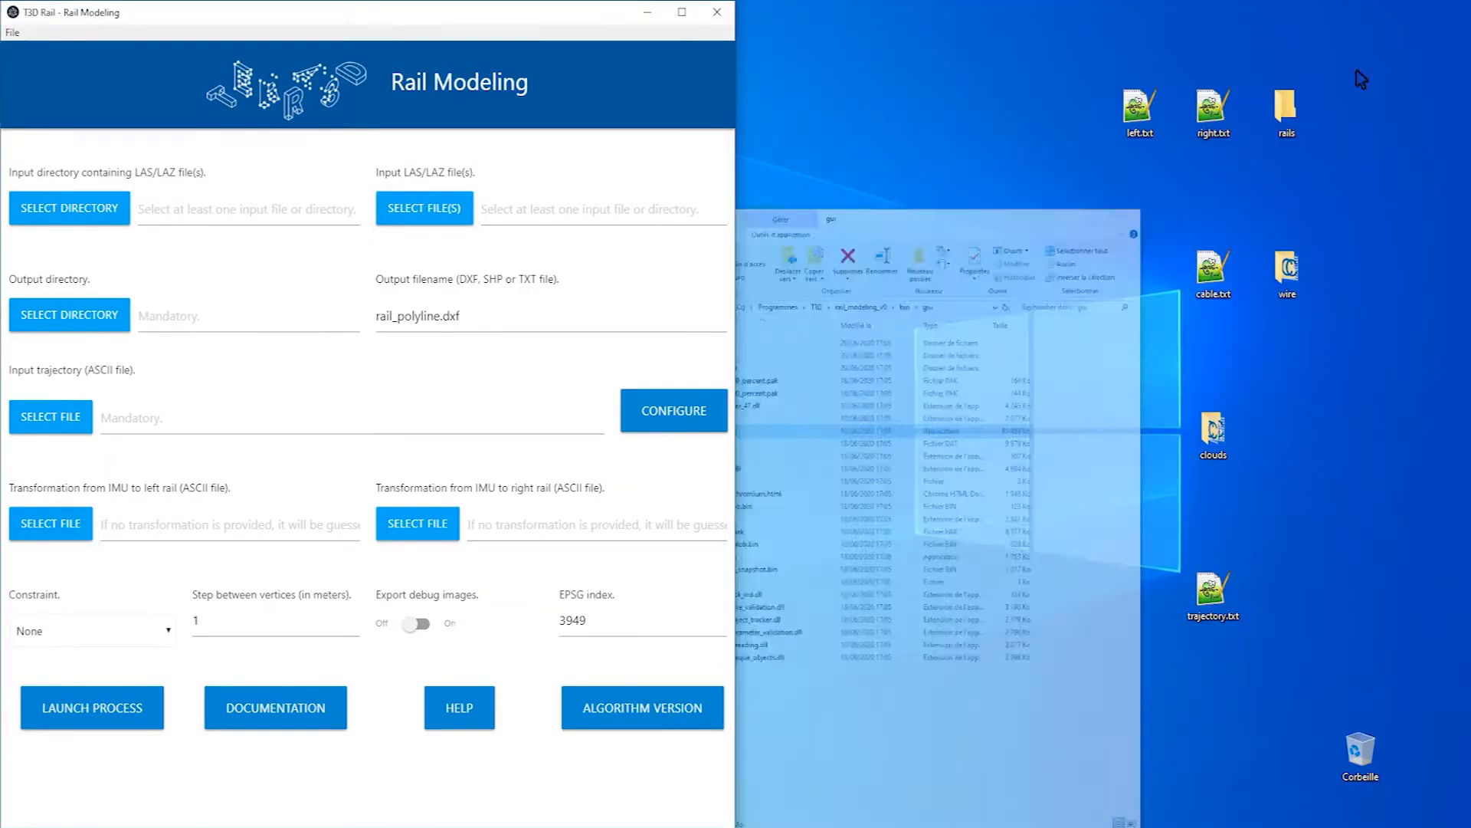
double_click(1223, 435)
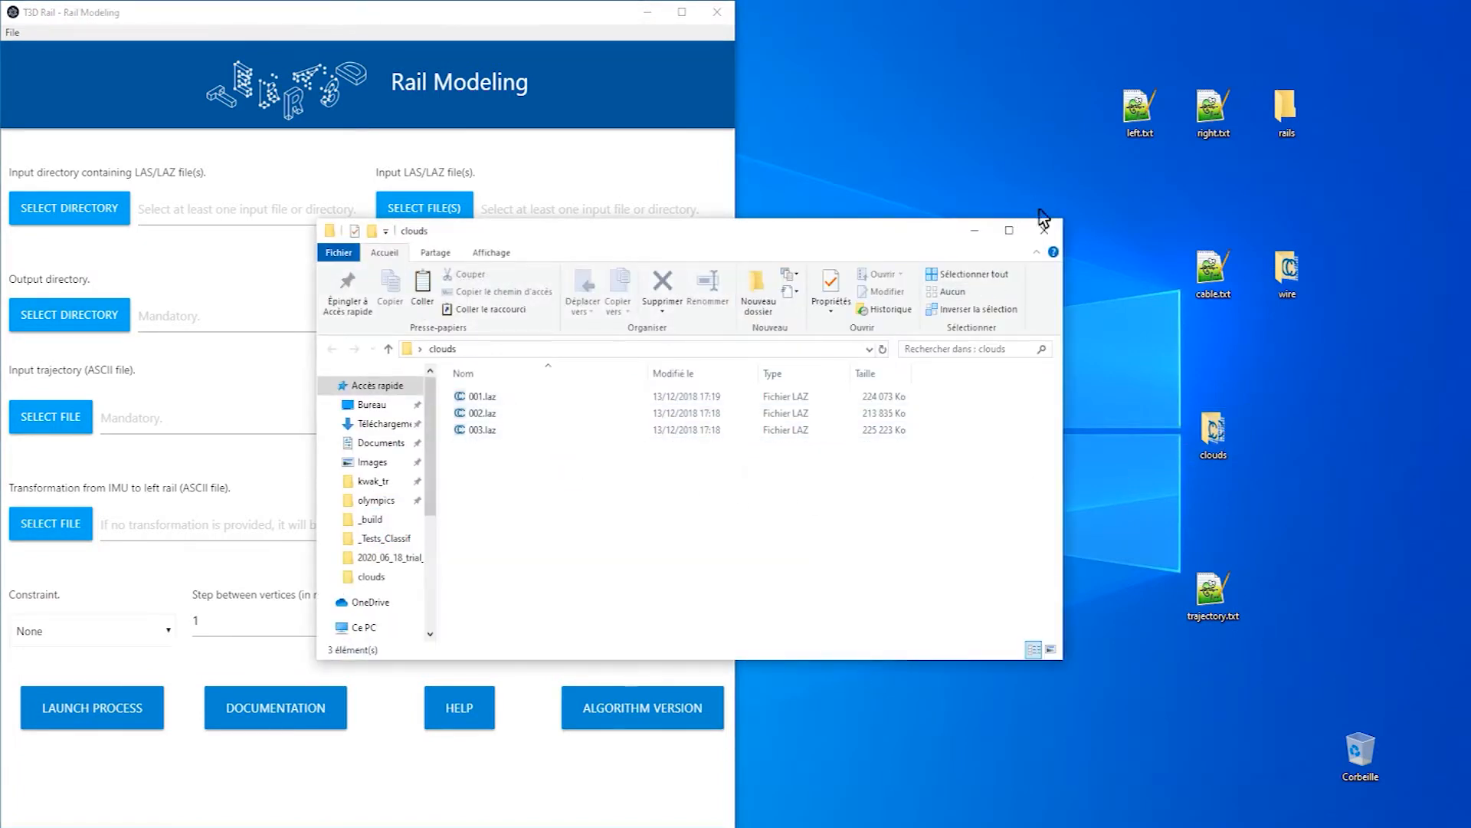
click(1046, 230)
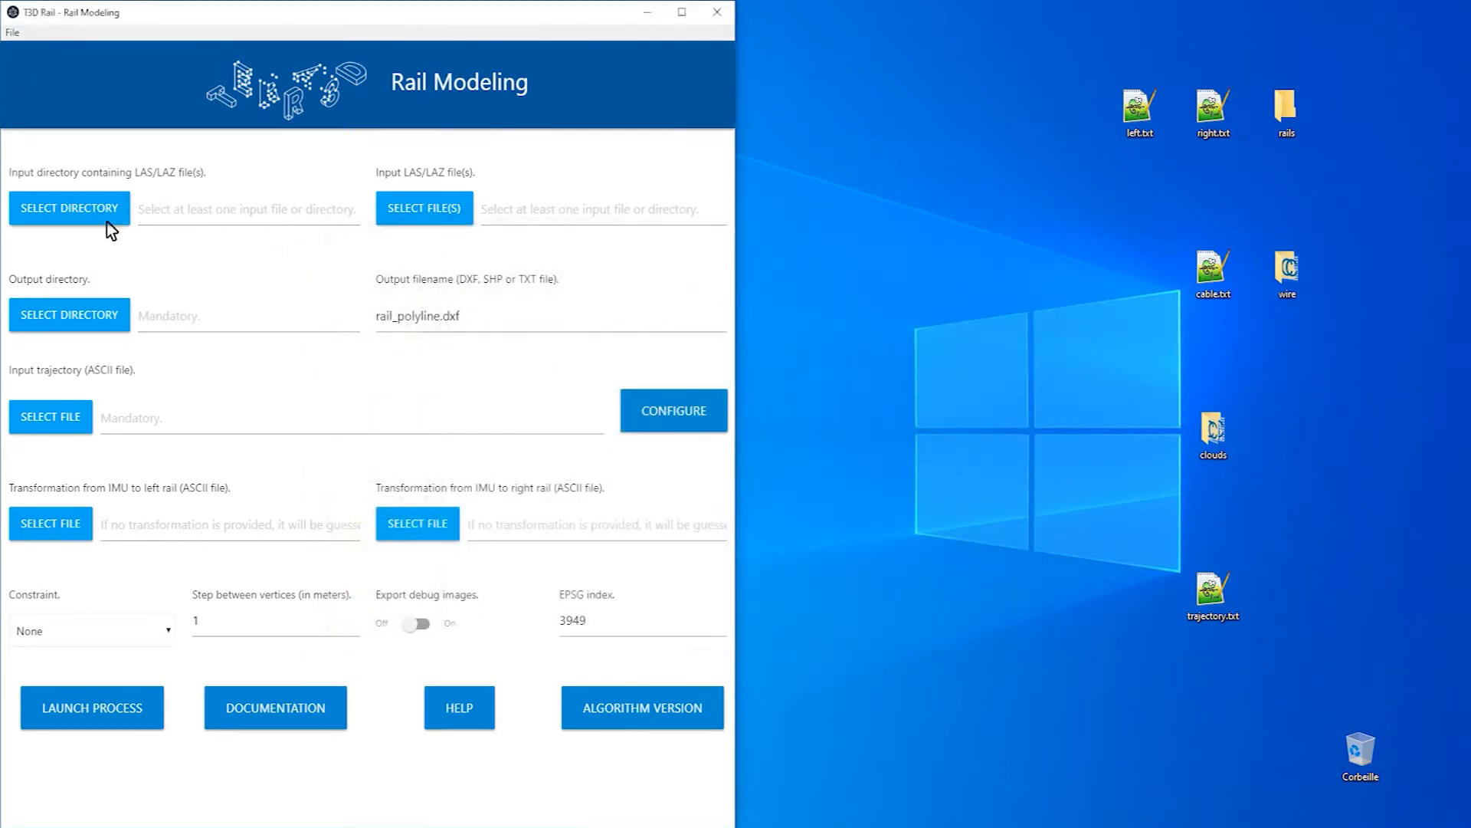
Step: Choose the clouds folder as the input directory containing the LAS/LAZ files
click(105, 208)
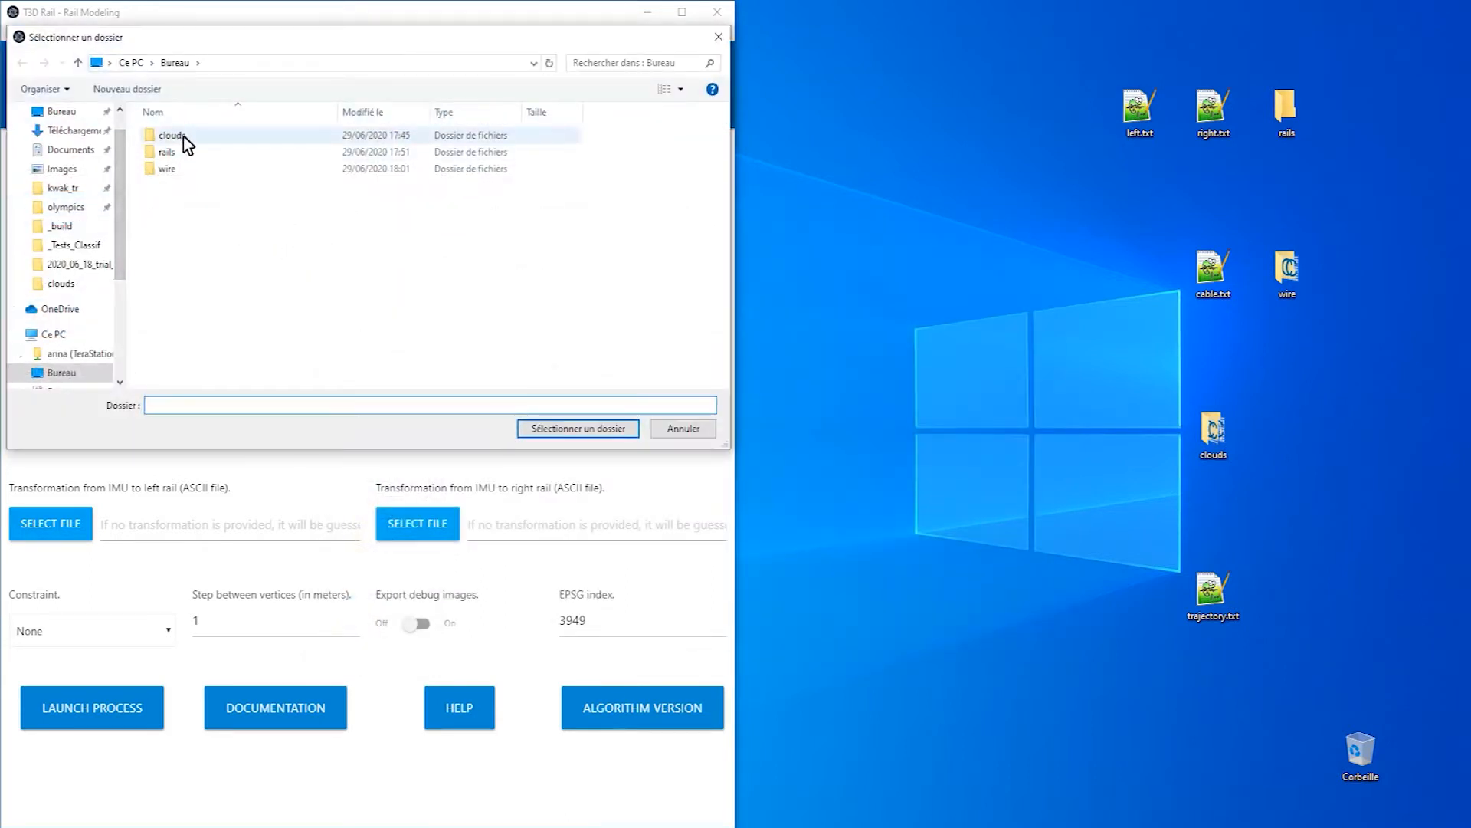
click(182, 136)
click(565, 429)
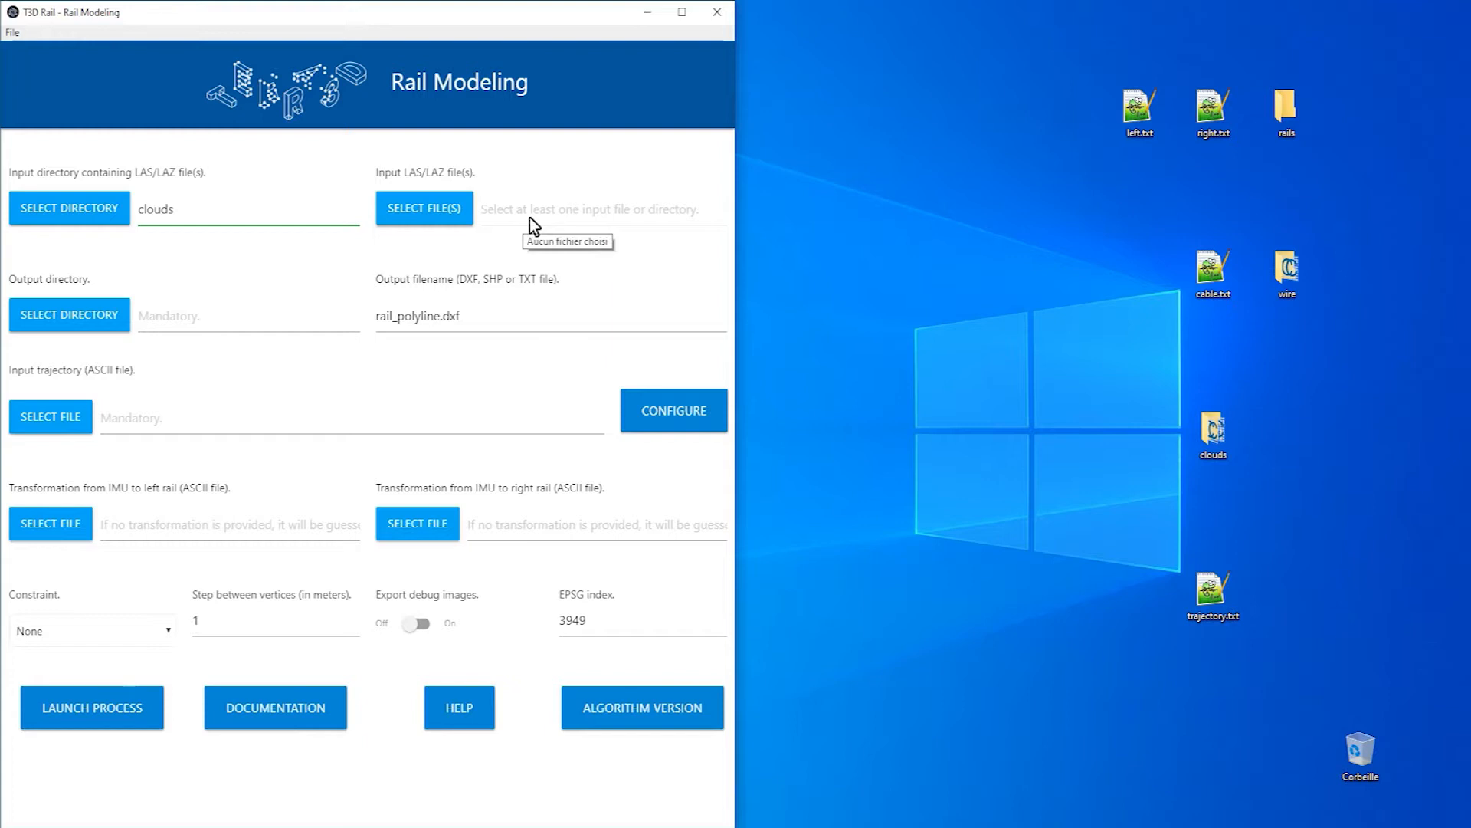
Step: Choose the rails folder as the output directory and name the output file rail_demo.dxf
click(119, 319)
click(185, 153)
click(577, 428)
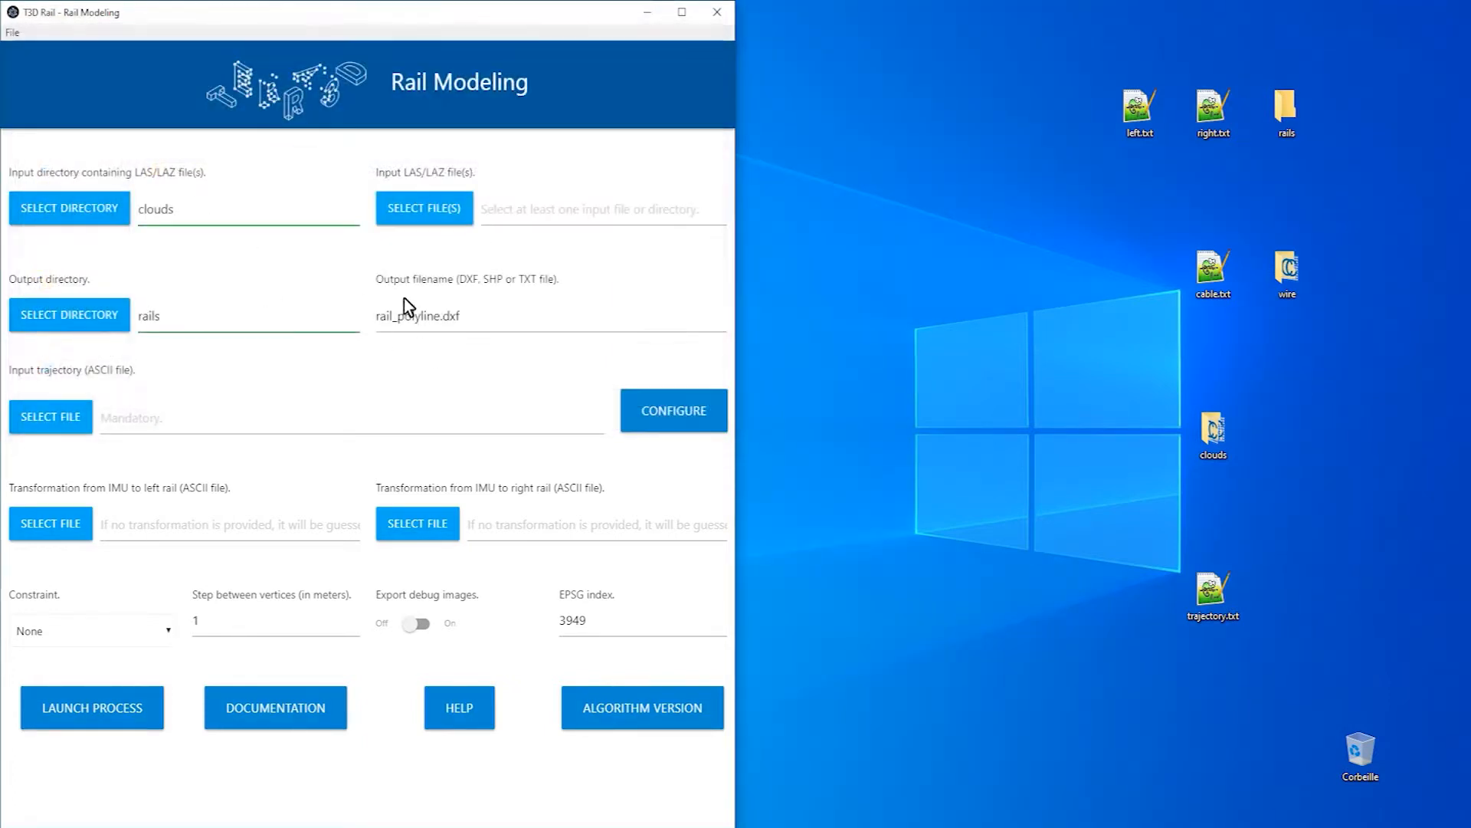
drag(403, 320, 442, 318)
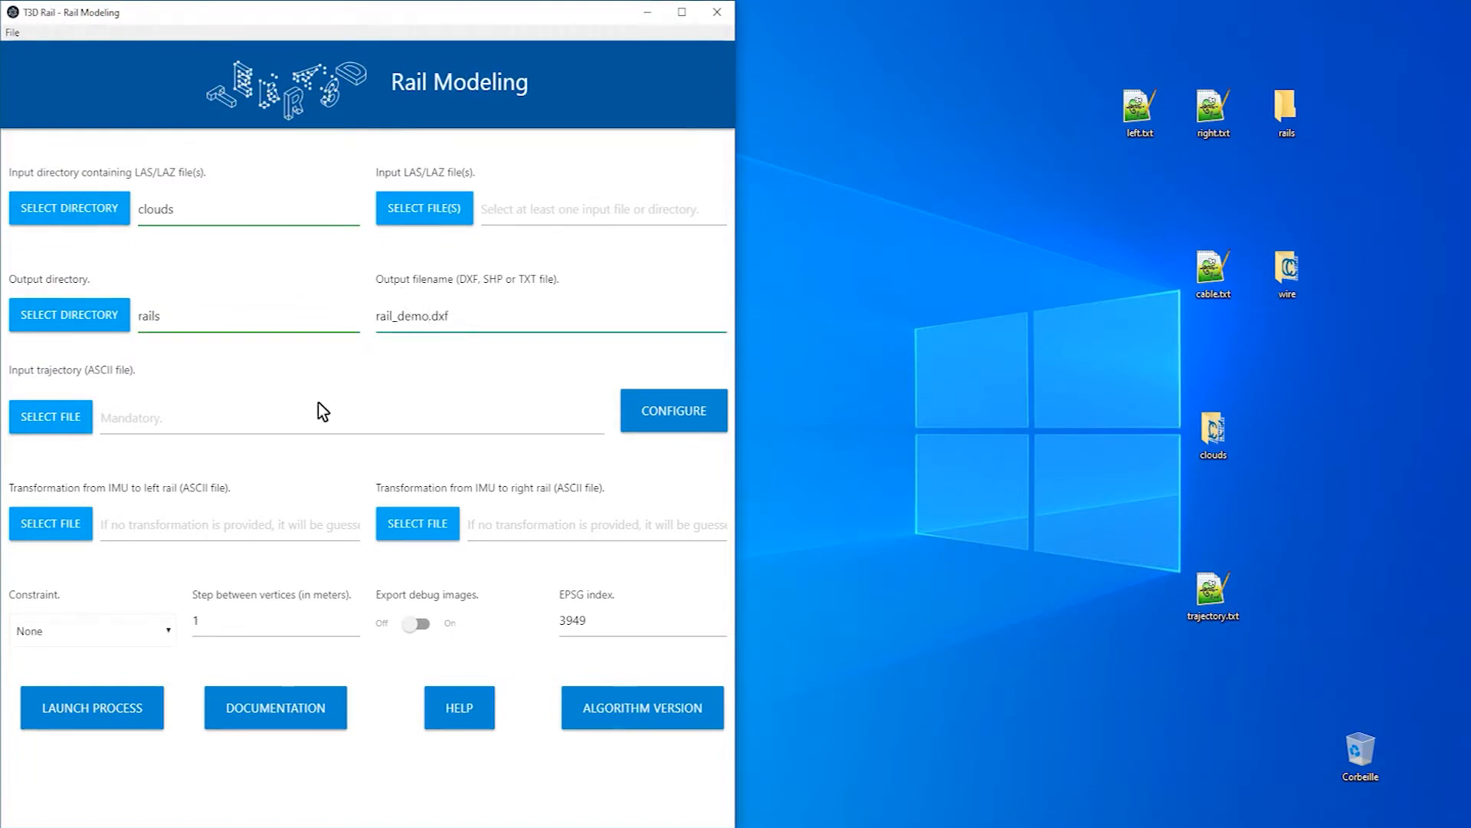
Step: Load trajectory.txt from the desktop as the input trajectory file
click(330, 420)
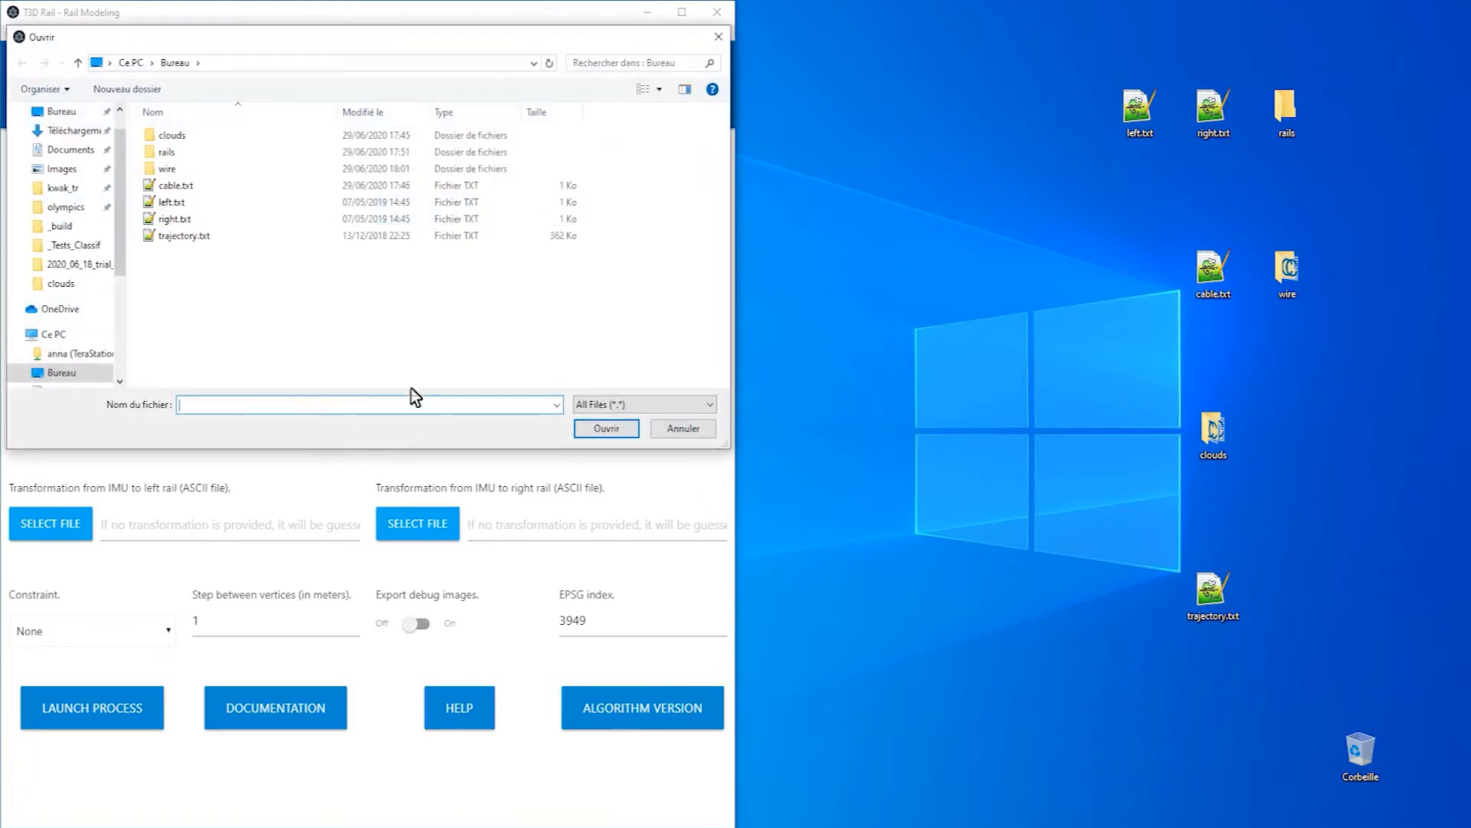
click(185, 237)
double_click(182, 234)
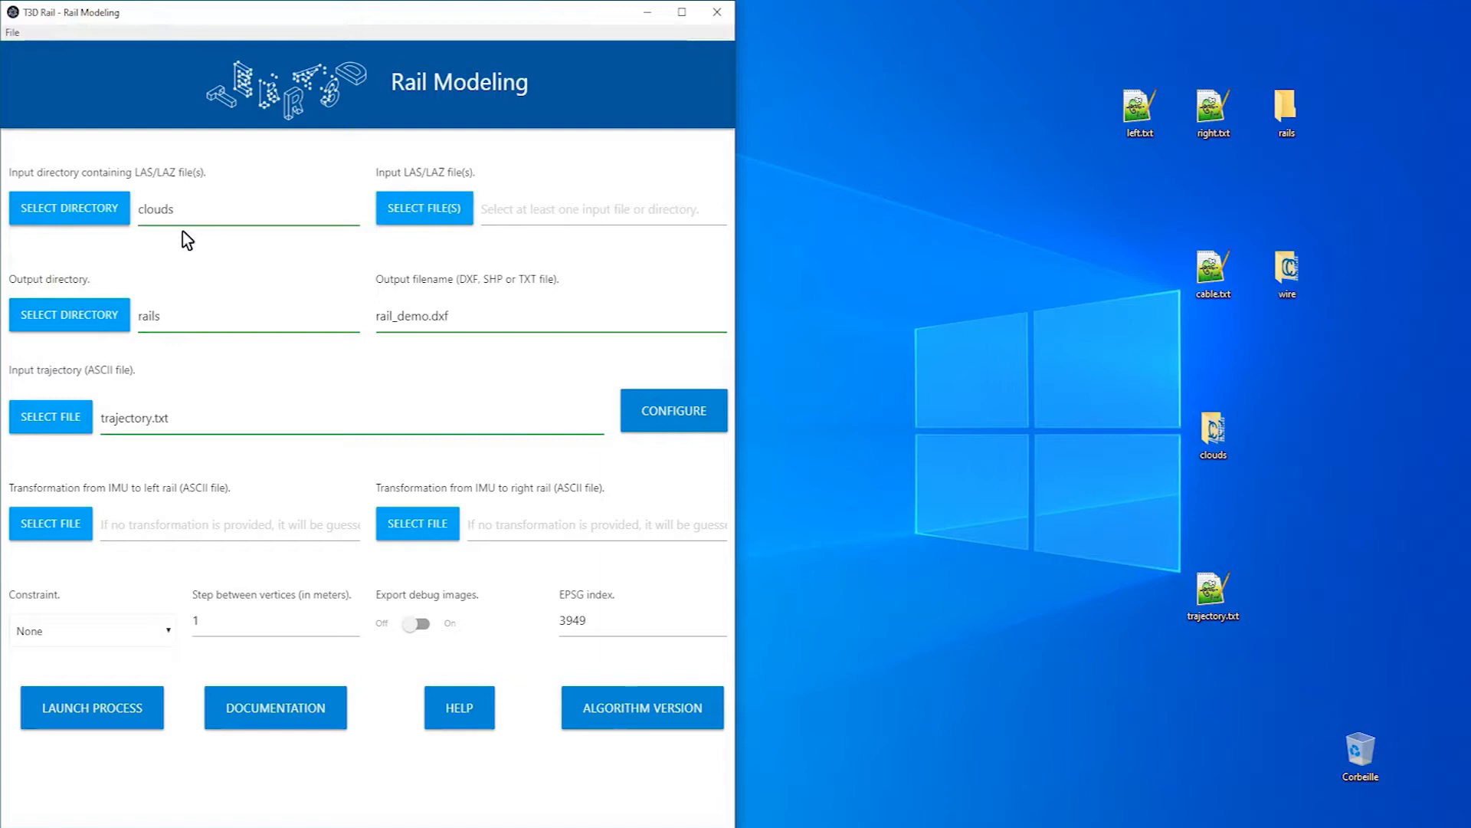
Step: Examine the column layout of the desktop's trajectory.txt in Notepad++ and close the editor
click(1219, 602)
double_click(1229, 609)
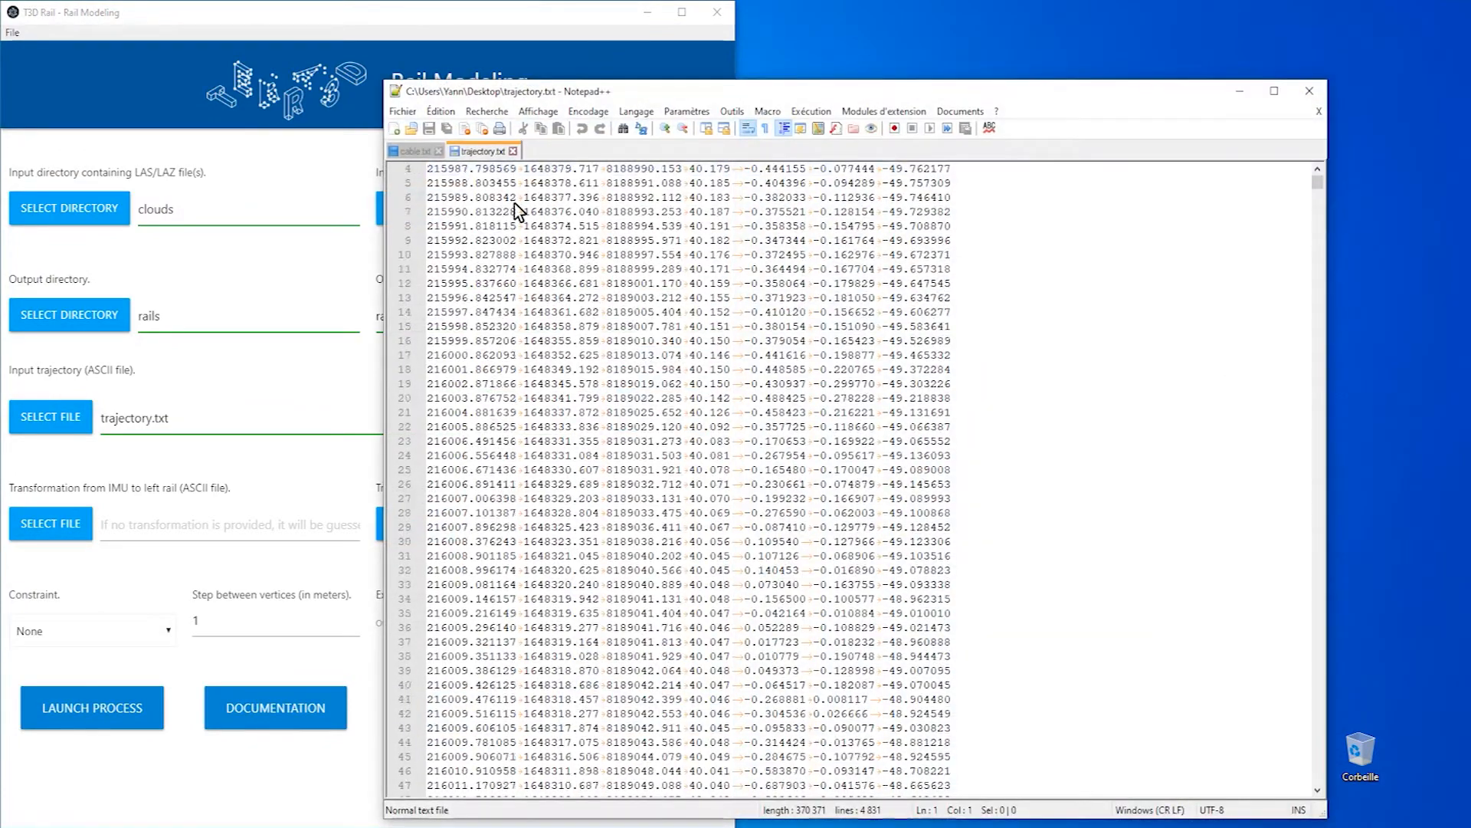
scroll(541, 272, down, 12)
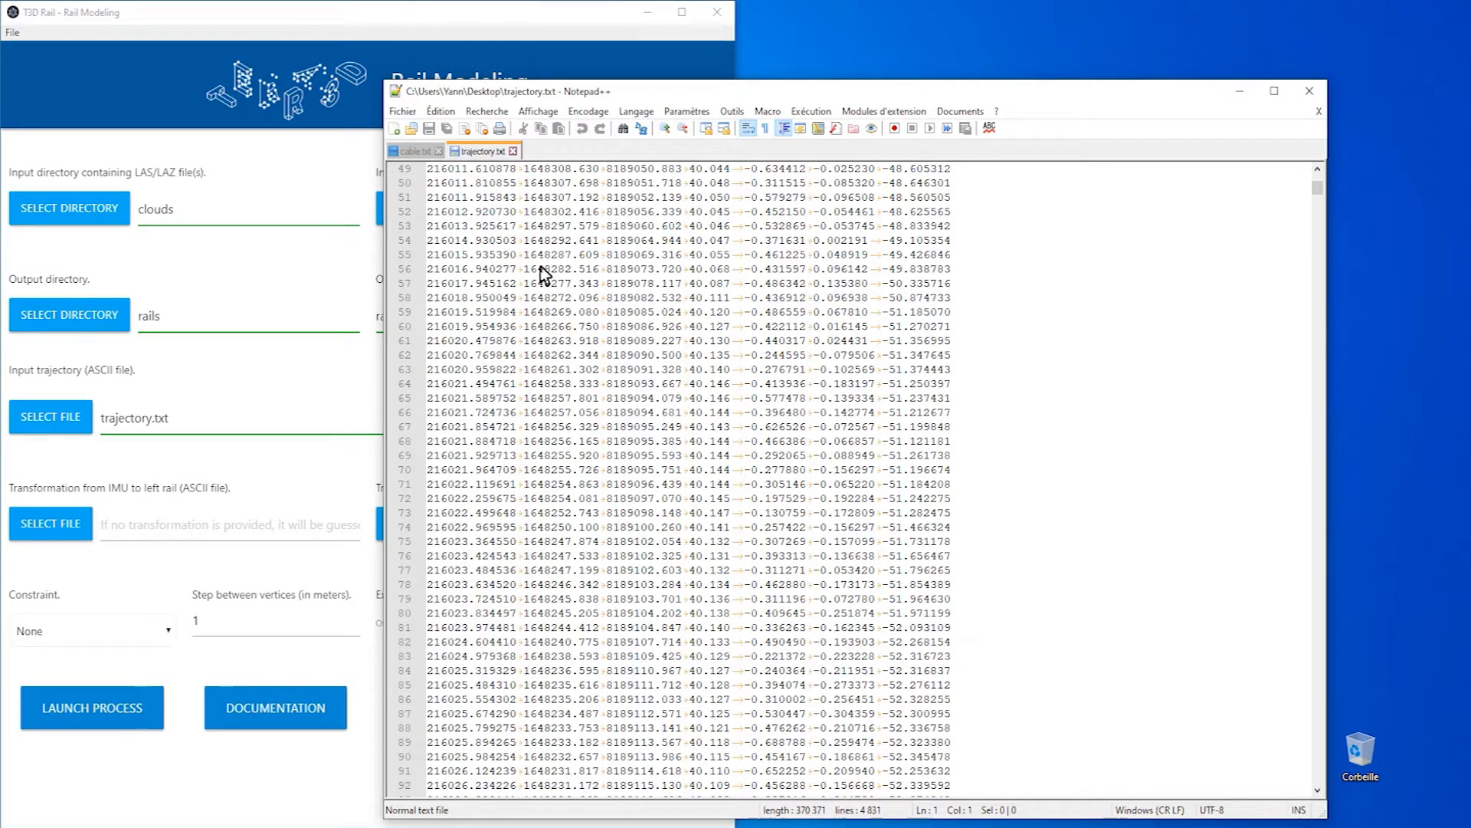
click(1305, 95)
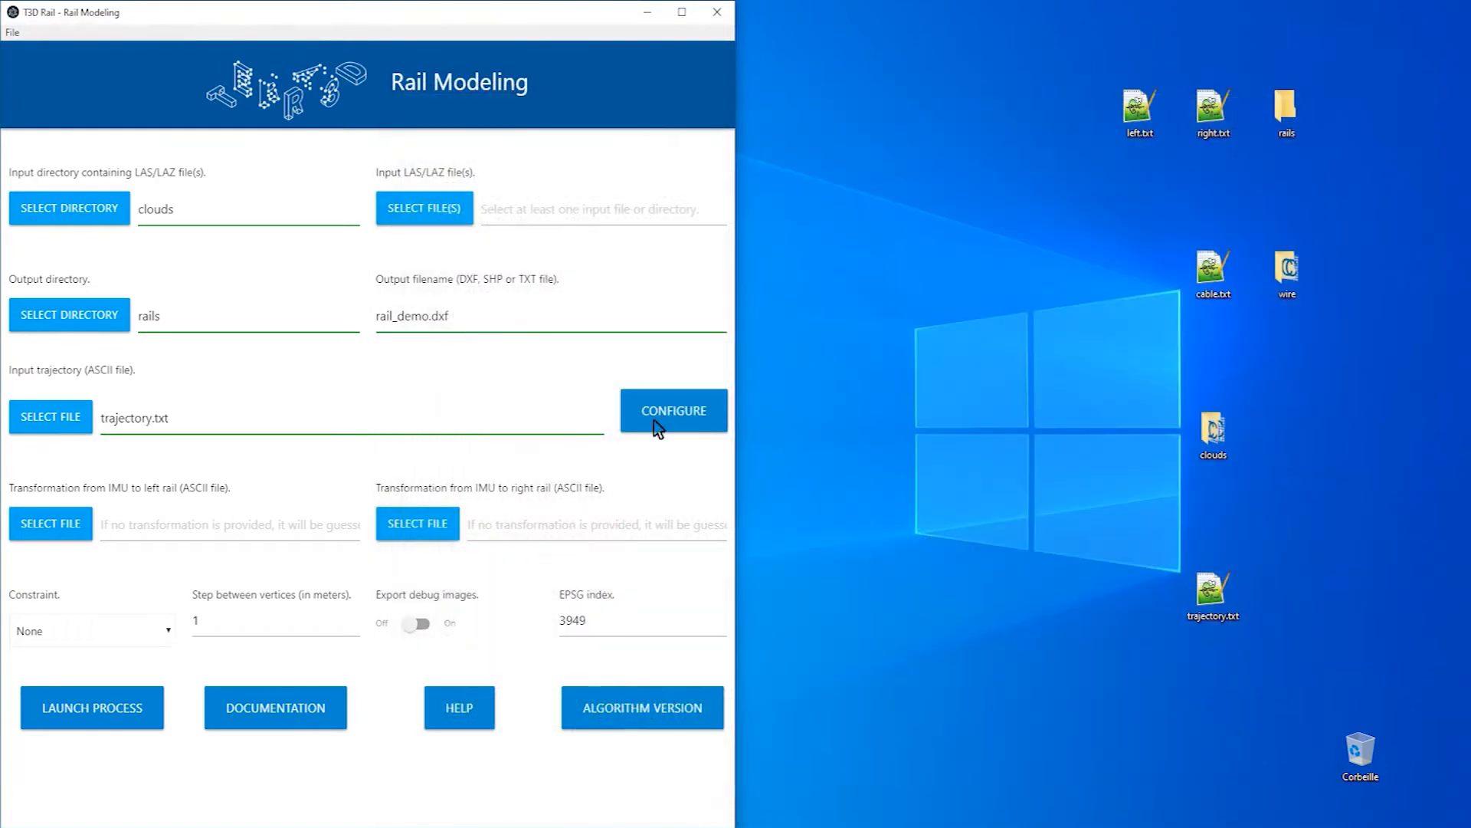
Step: Configure the trajectory format with X, Y, Z / East, North, Up coordinates and angles in degrees, and submit it
click(656, 423)
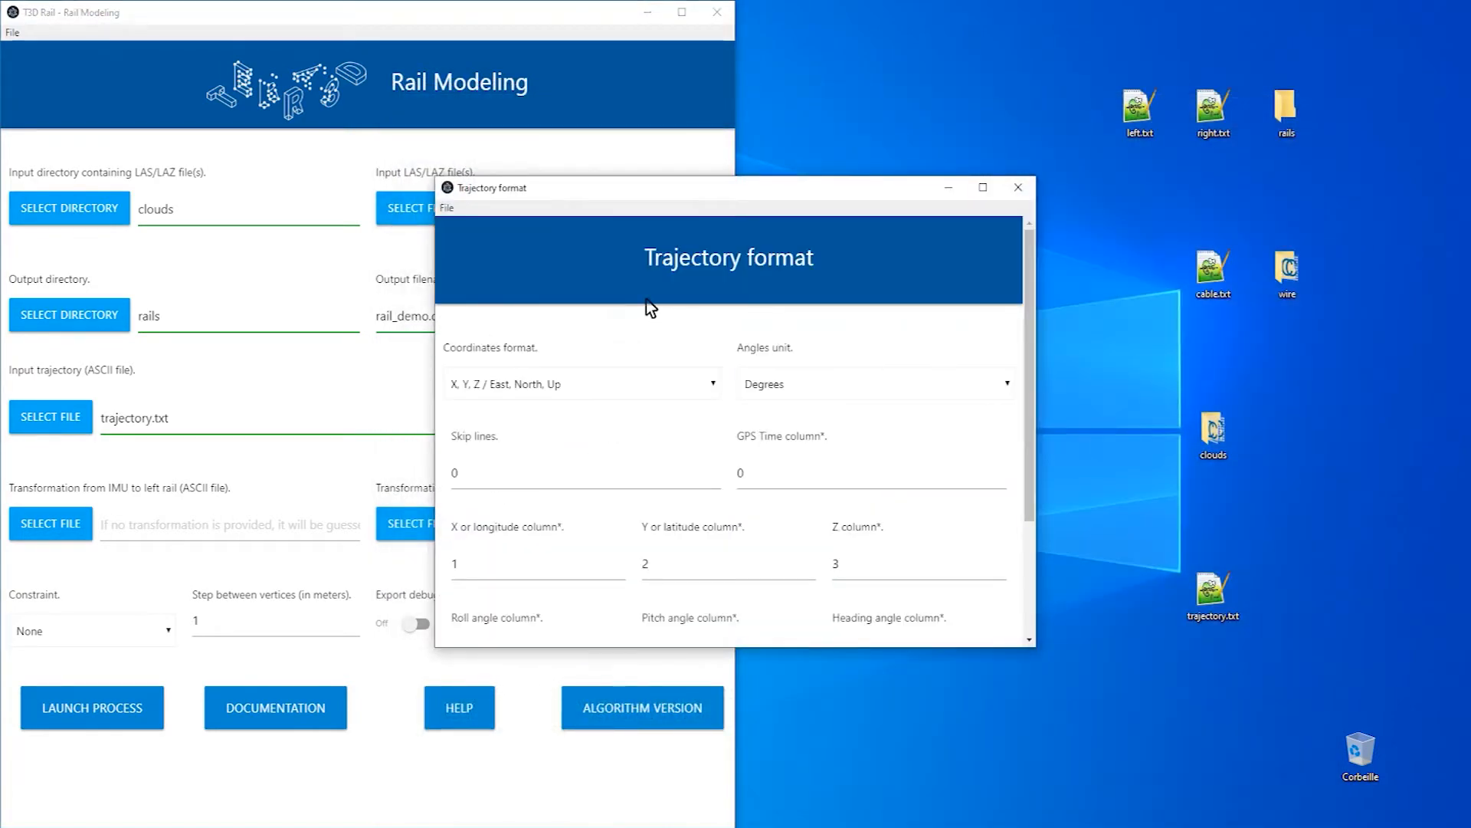
click(642, 393)
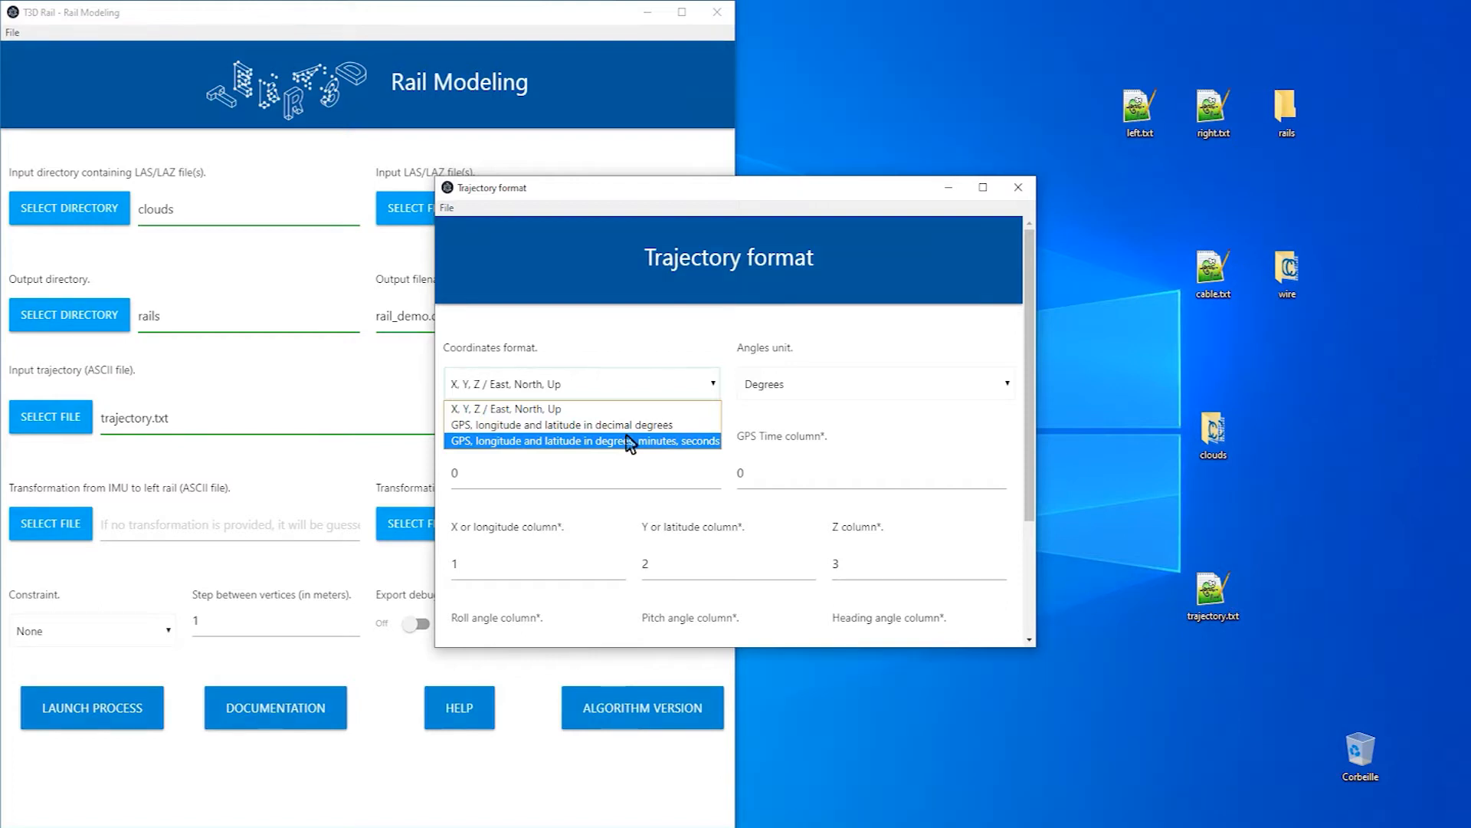
click(605, 408)
click(807, 388)
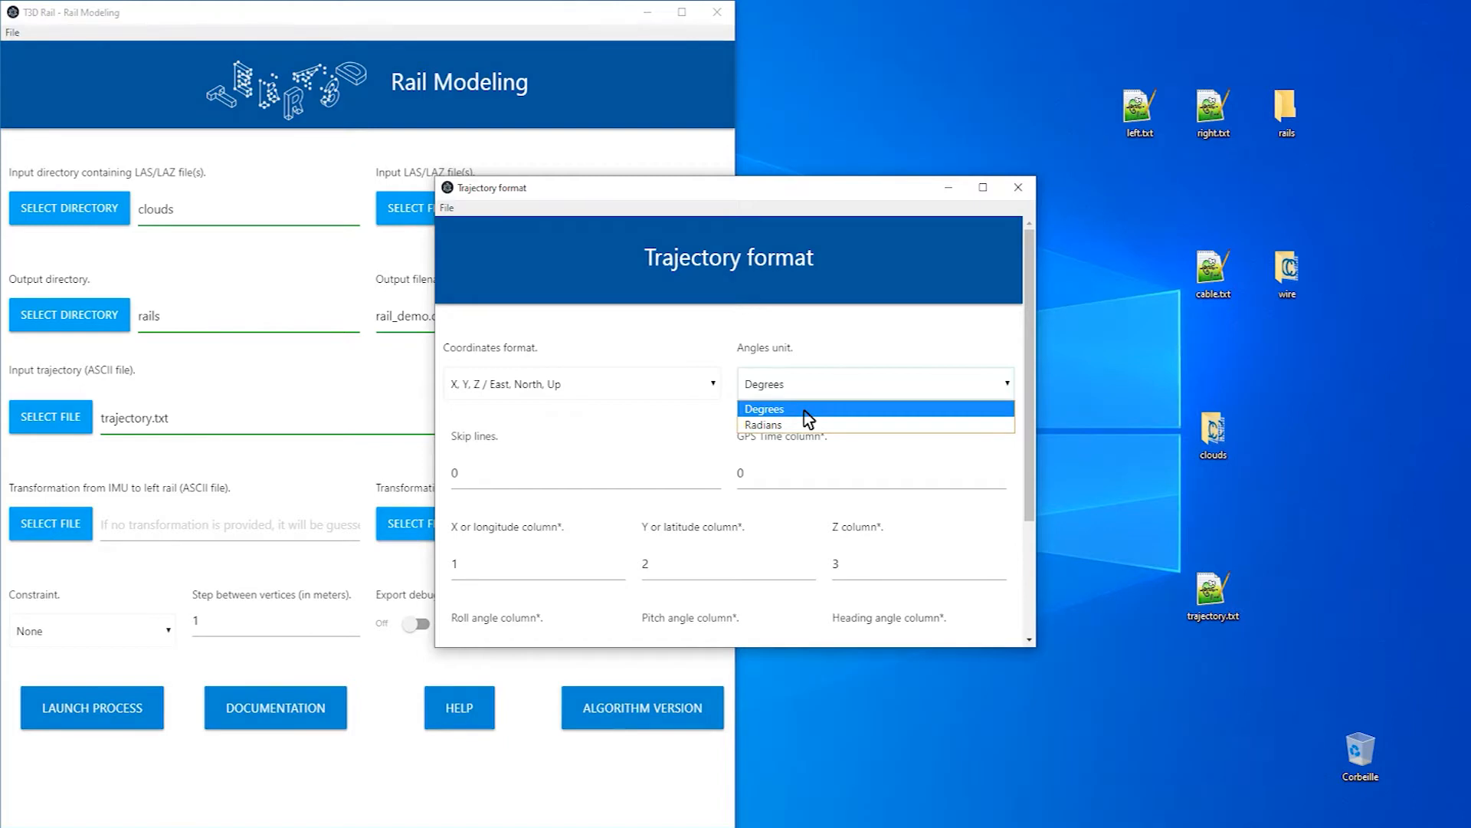
click(804, 411)
scroll(642, 428, down, 3)
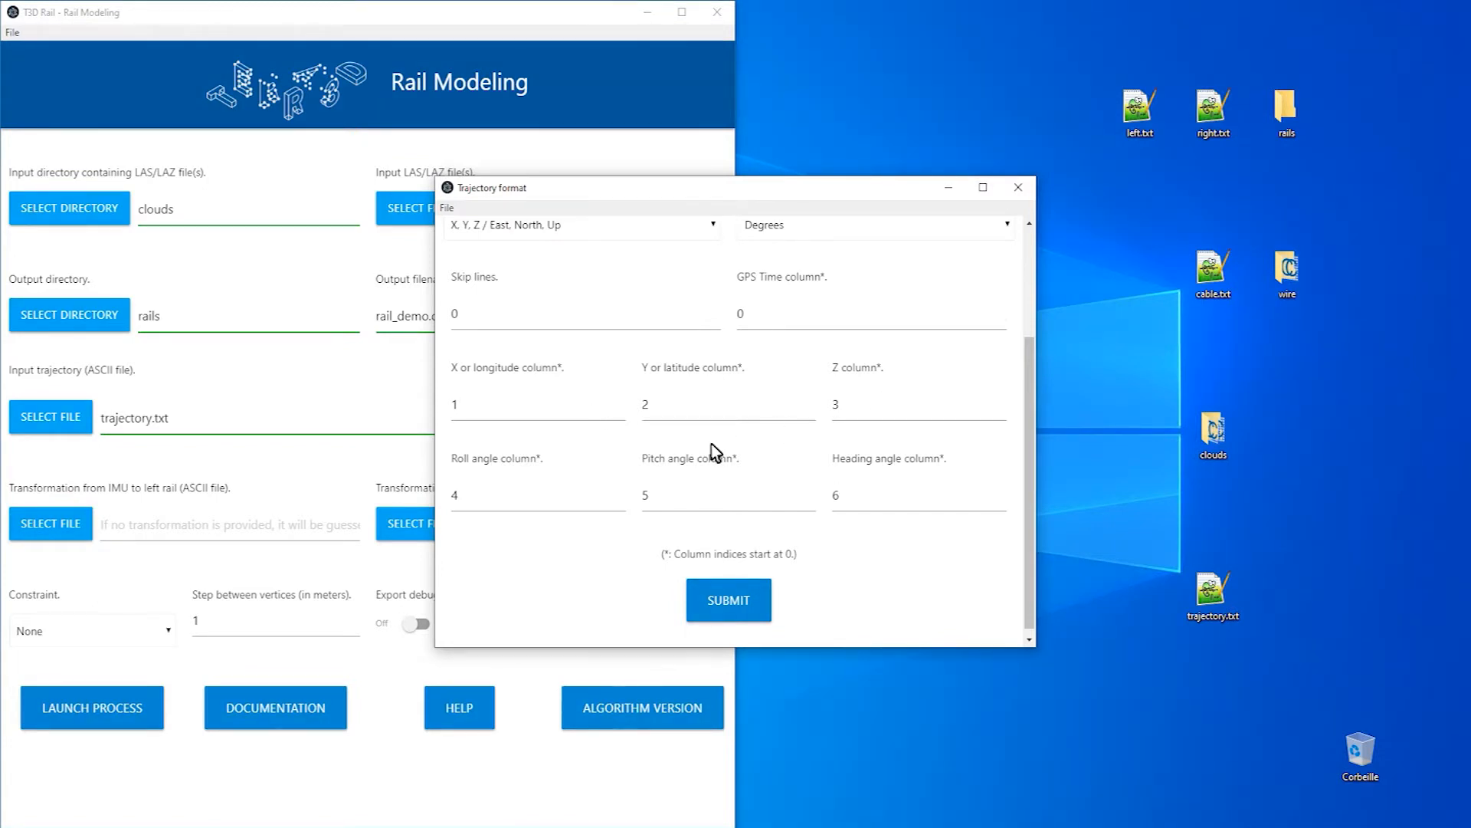
click(734, 600)
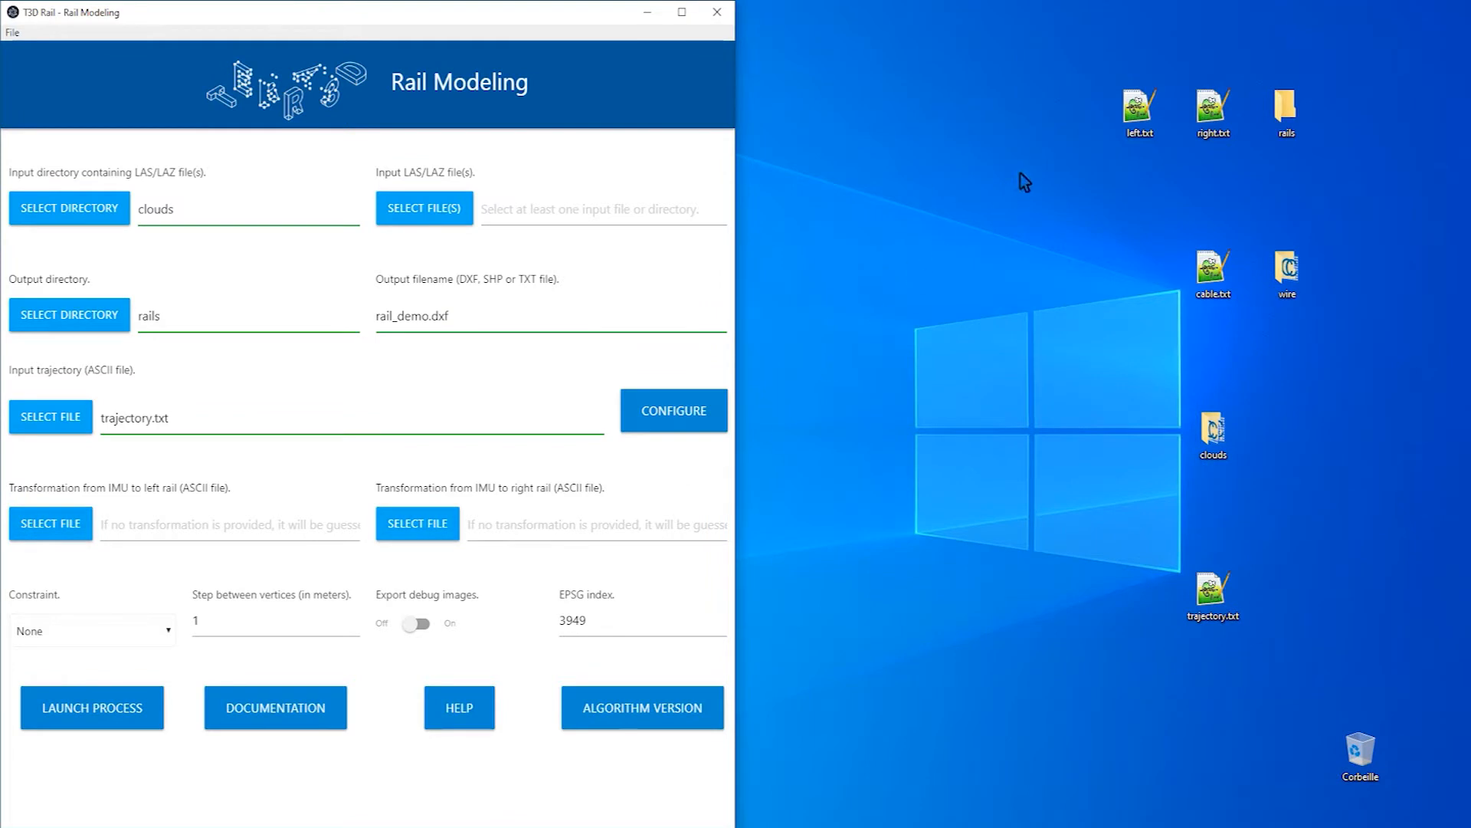
Step: Examine the left and up offsets in left.txt and right.txt, and close the text editor
double_click(1134, 134)
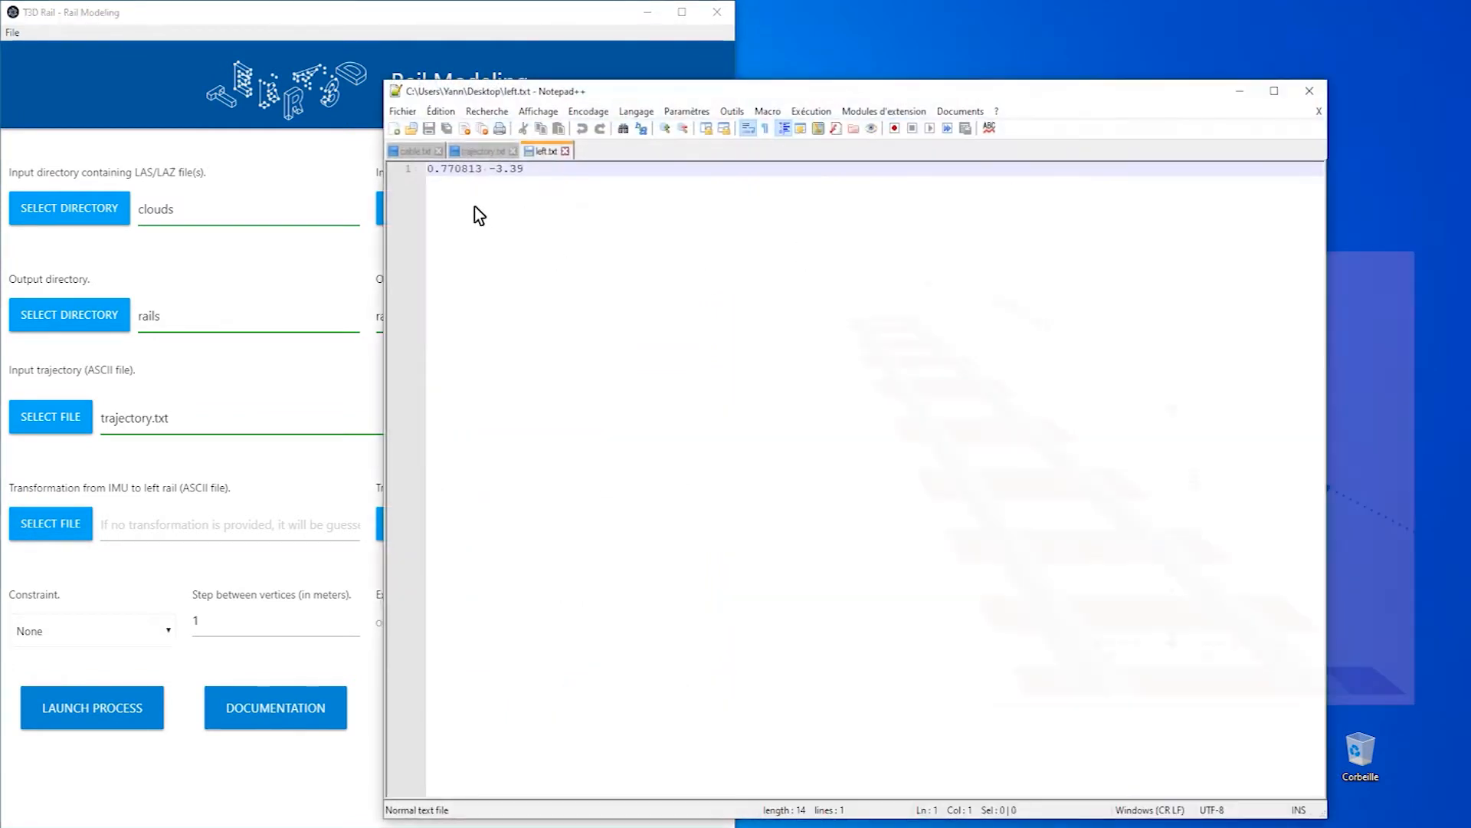
drag(482, 169, 576, 176)
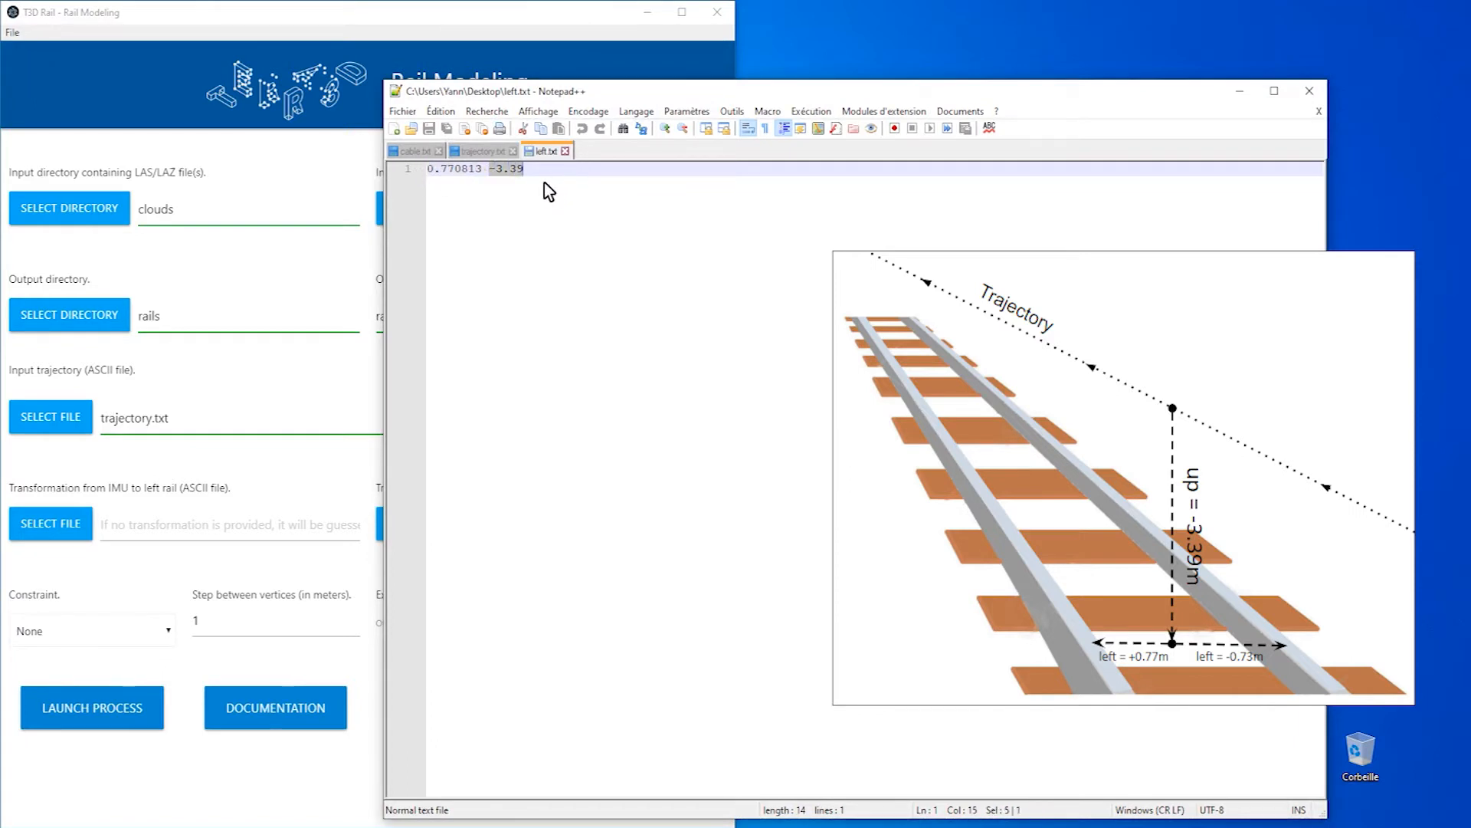
click(558, 176)
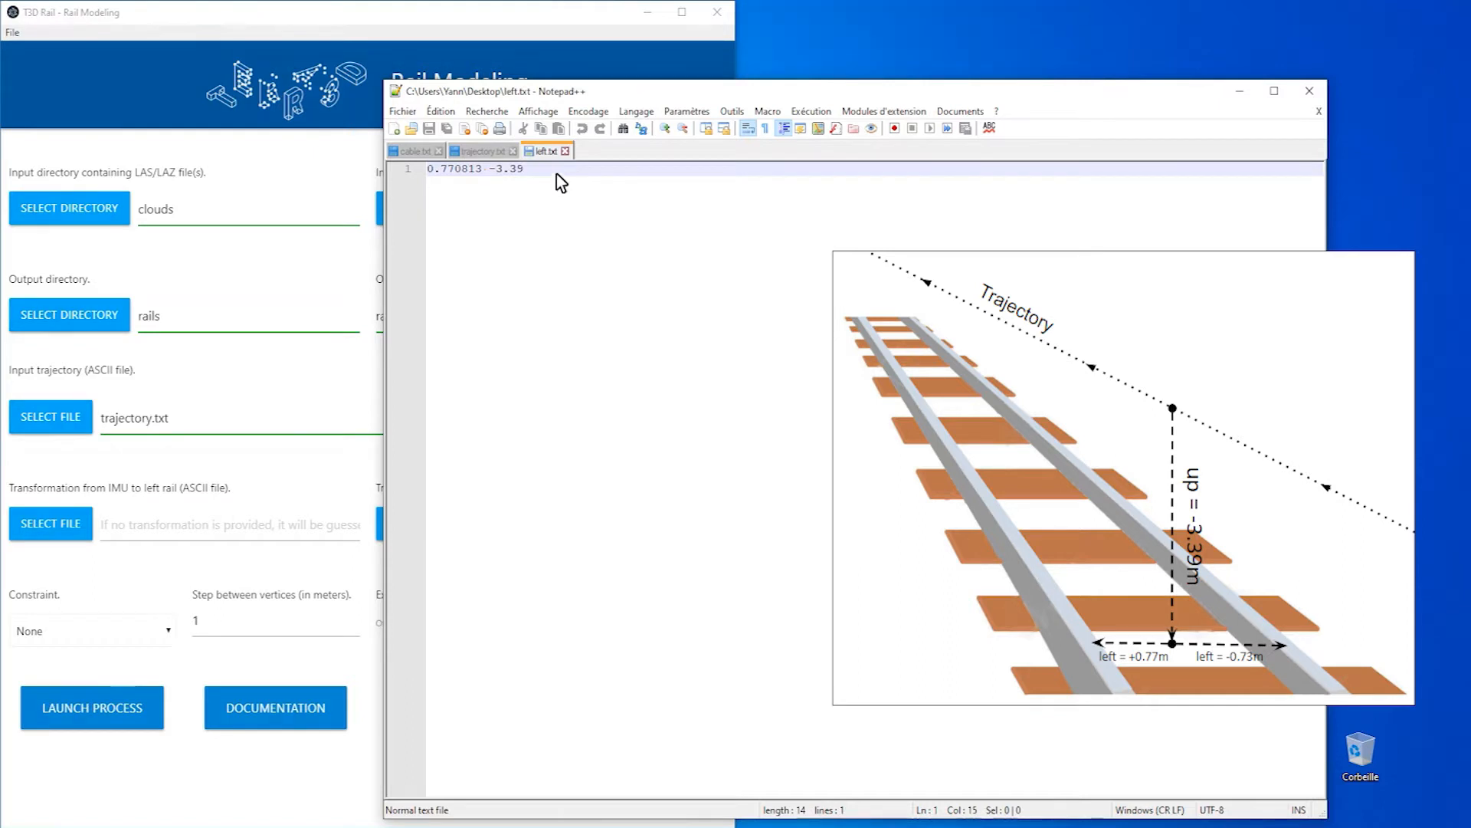
drag(1058, 98, 830, 93)
drag(1204, 123, 591, 338)
drag(262, 164, 186, 162)
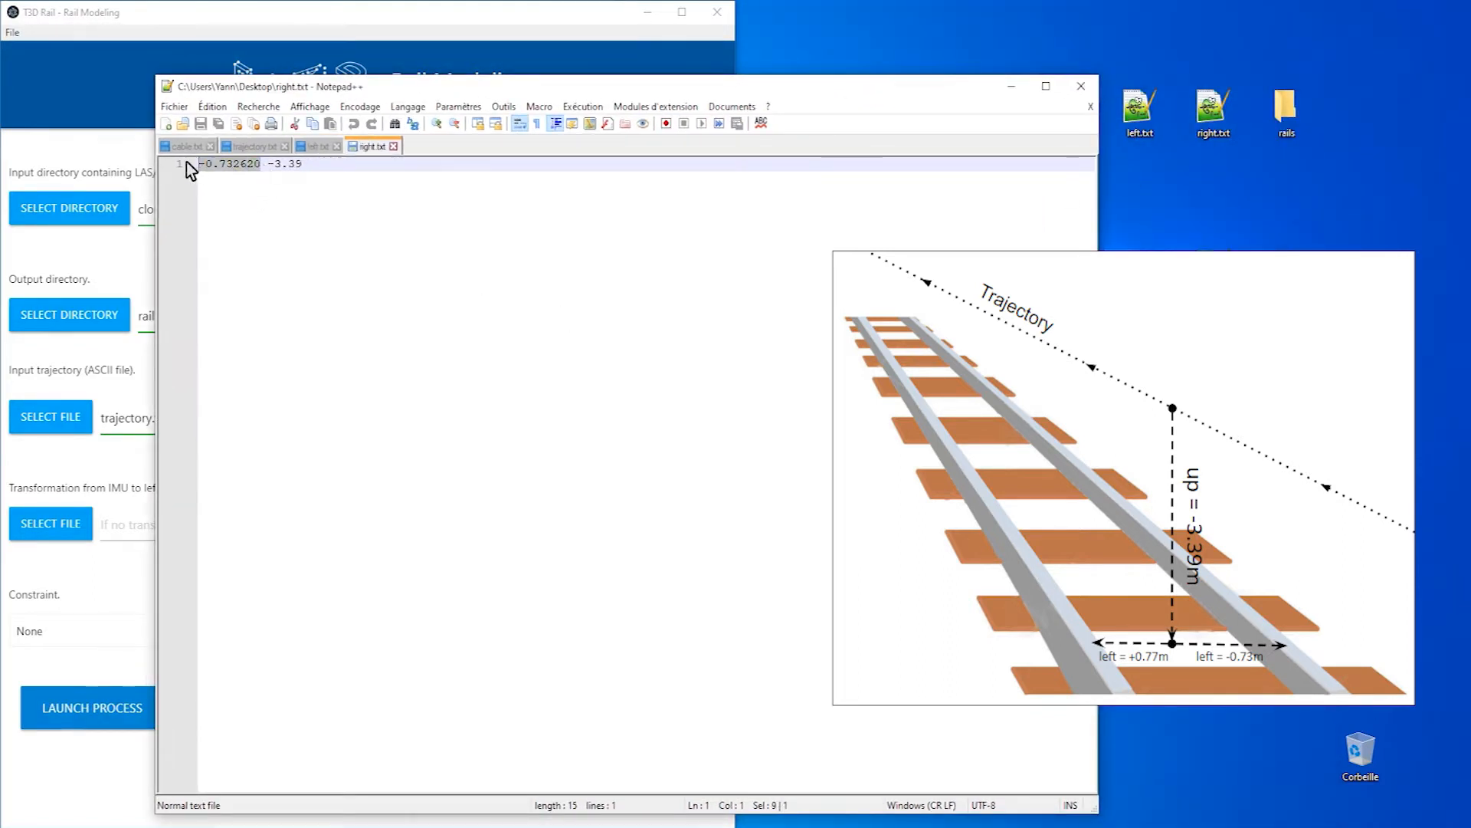
click(277, 162)
click(1081, 87)
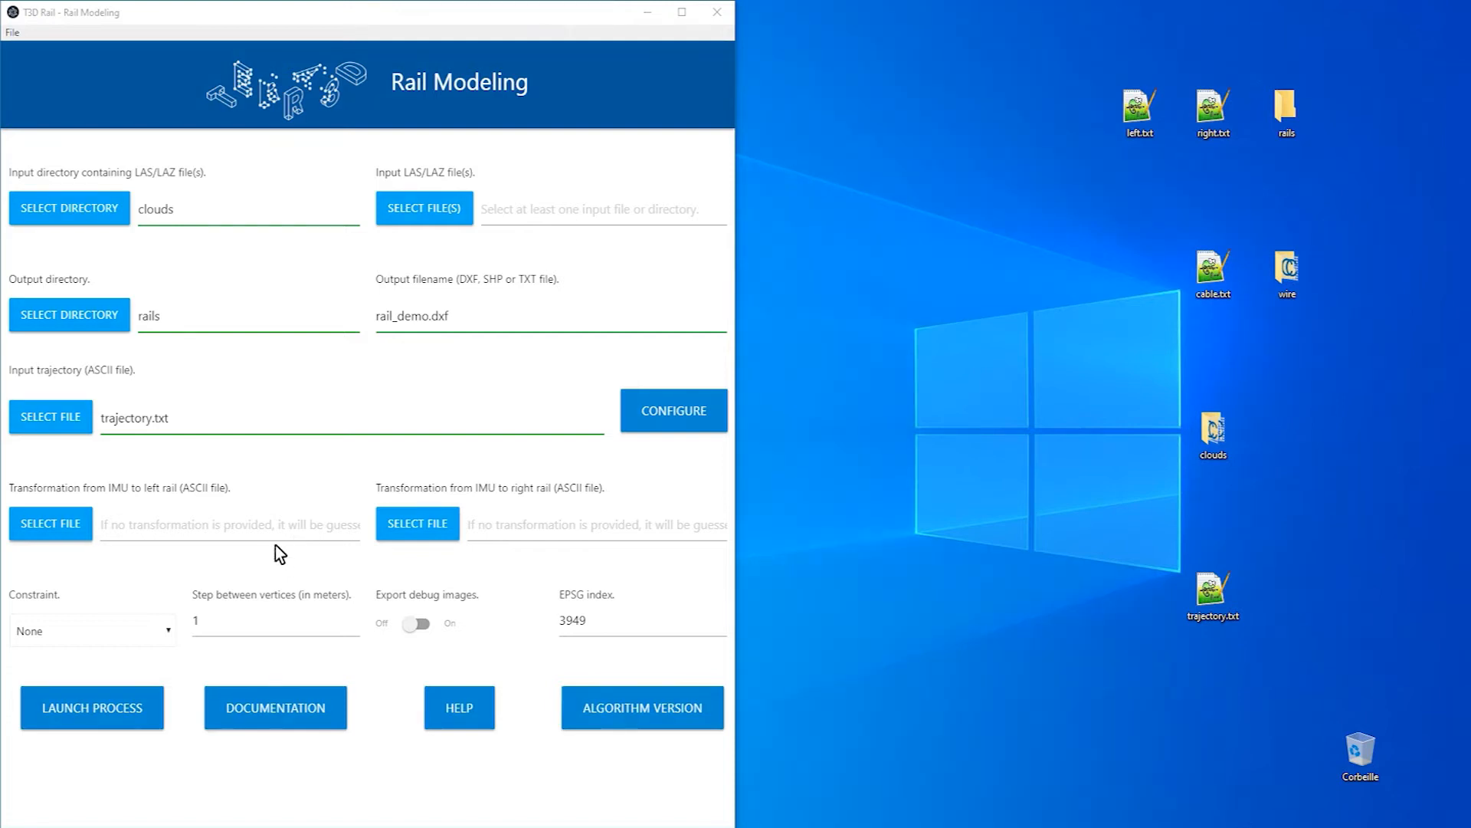
Step: Keep the constraint at None, set the step between vertices to 3 meters and enable debug image export
click(133, 633)
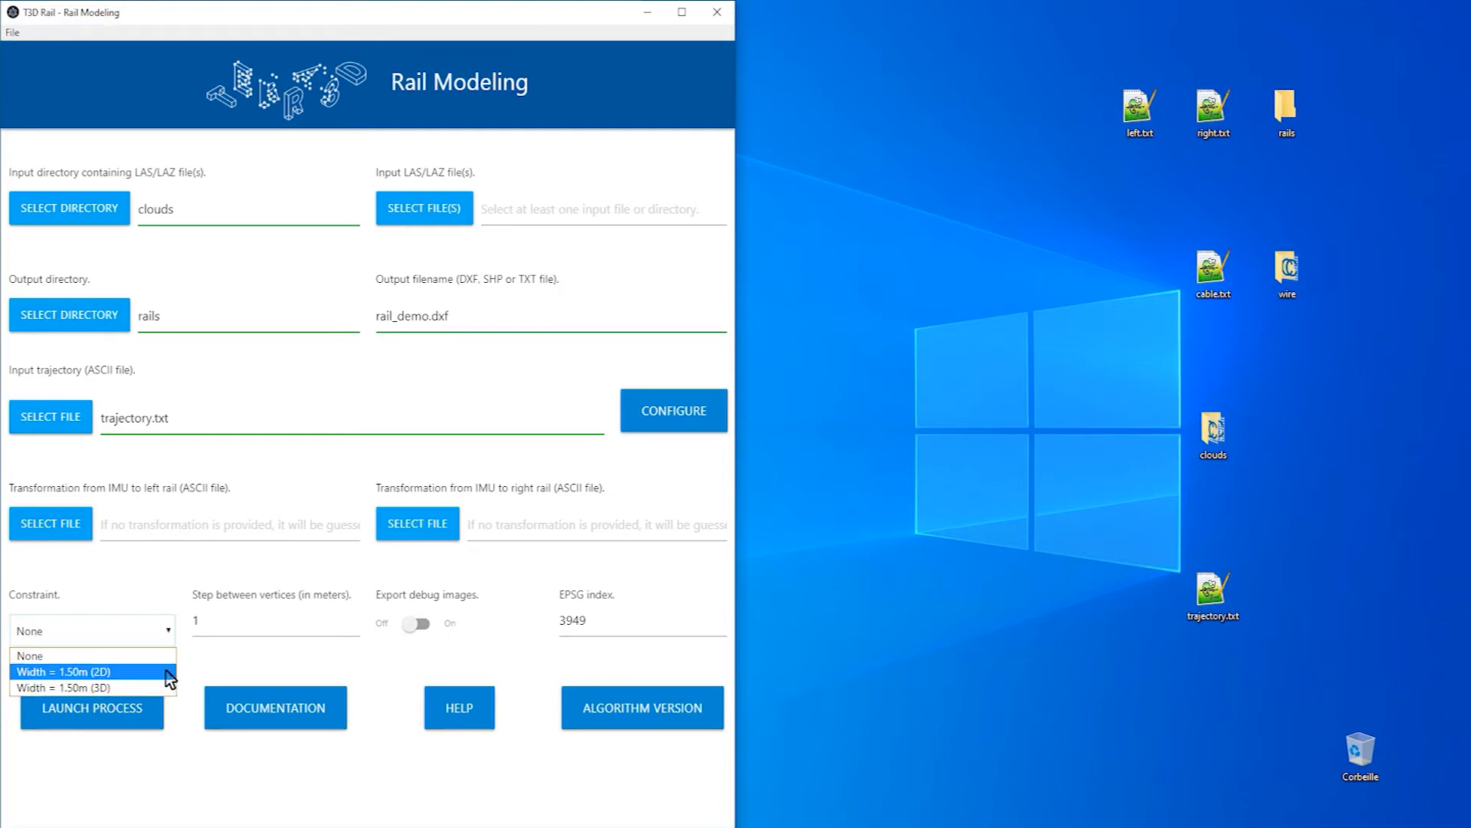
click(76, 656)
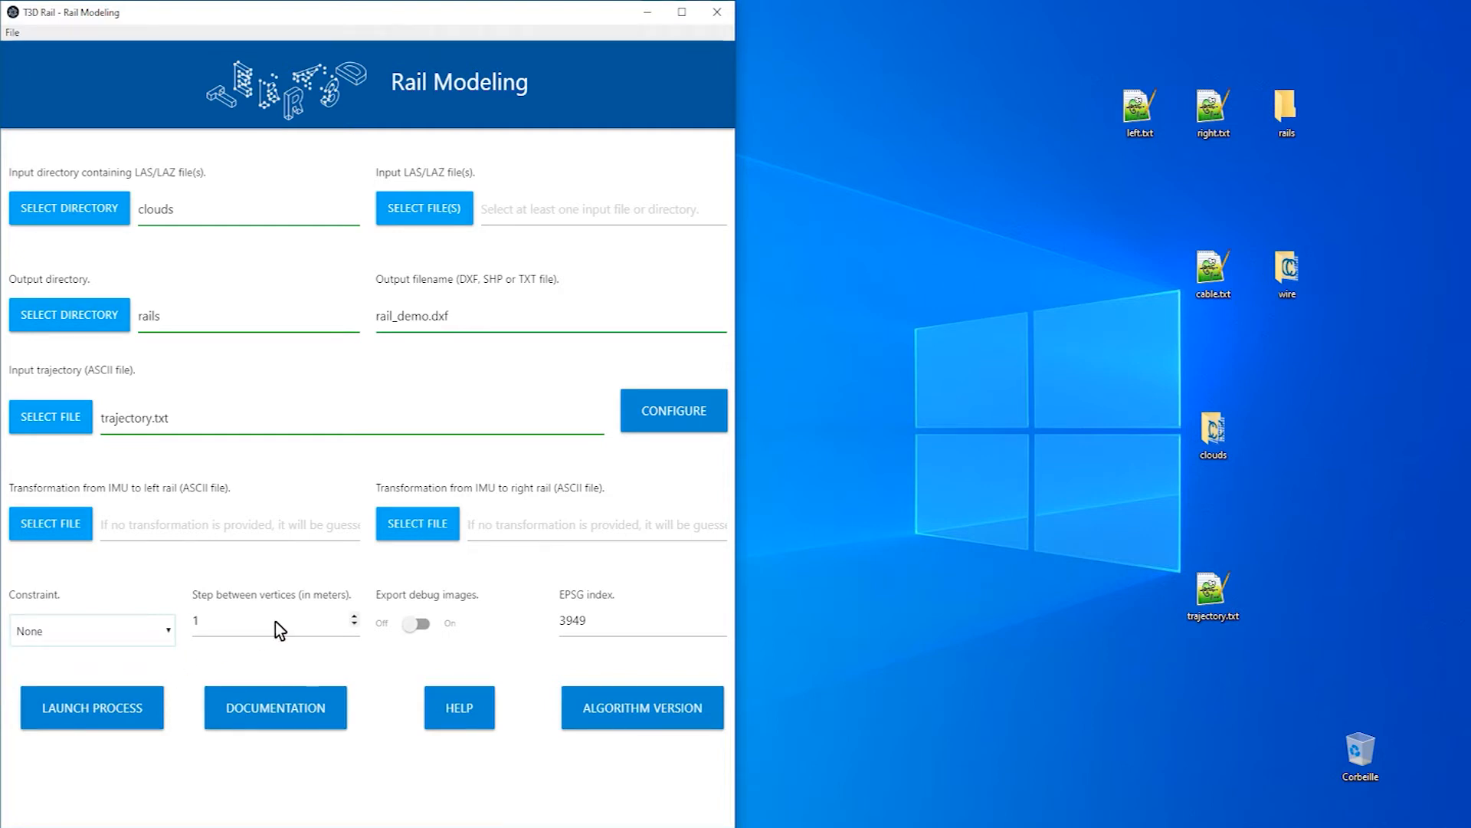
drag(274, 622, 191, 623)
text(3)
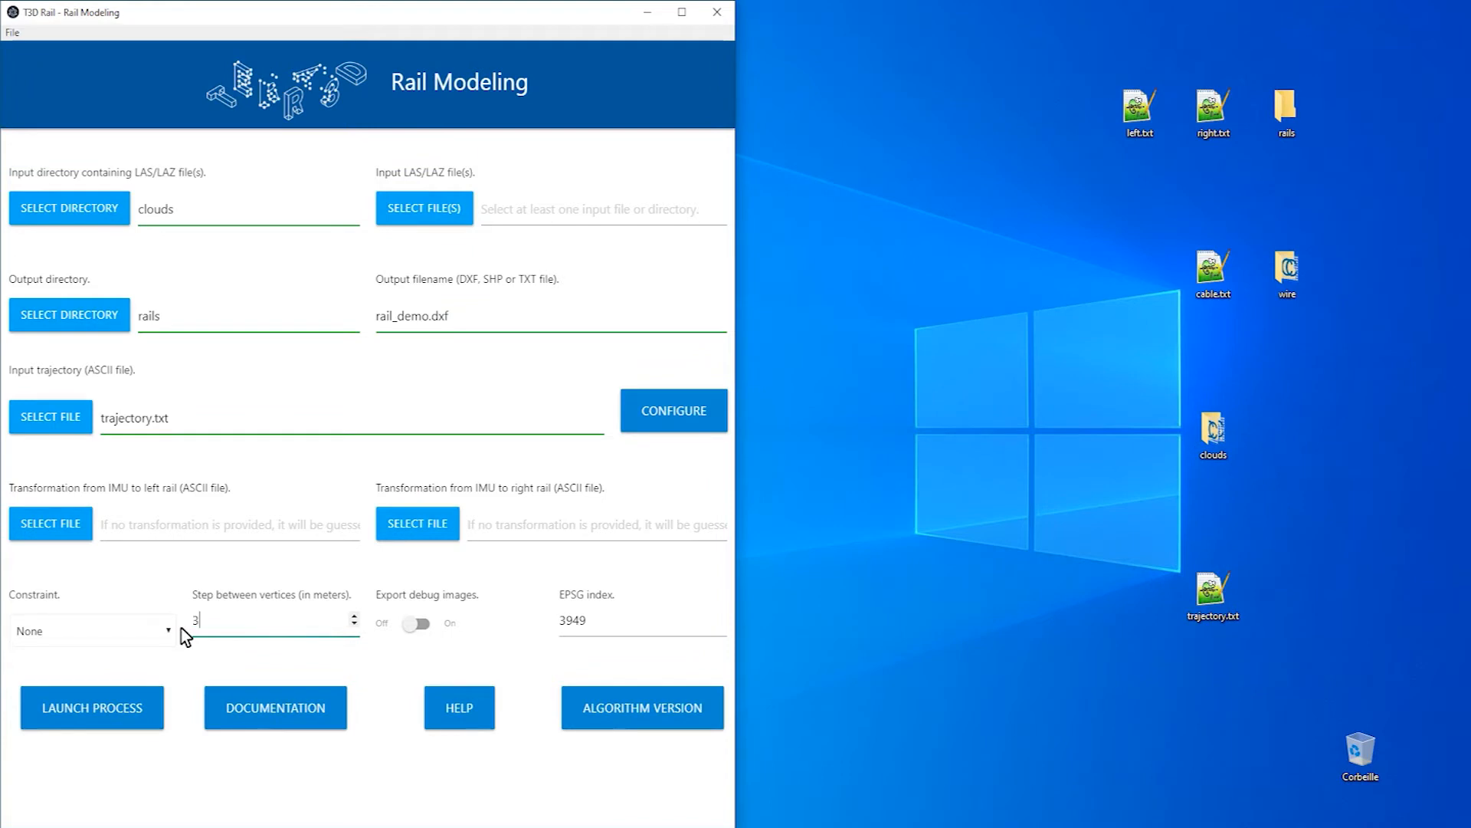
click(420, 624)
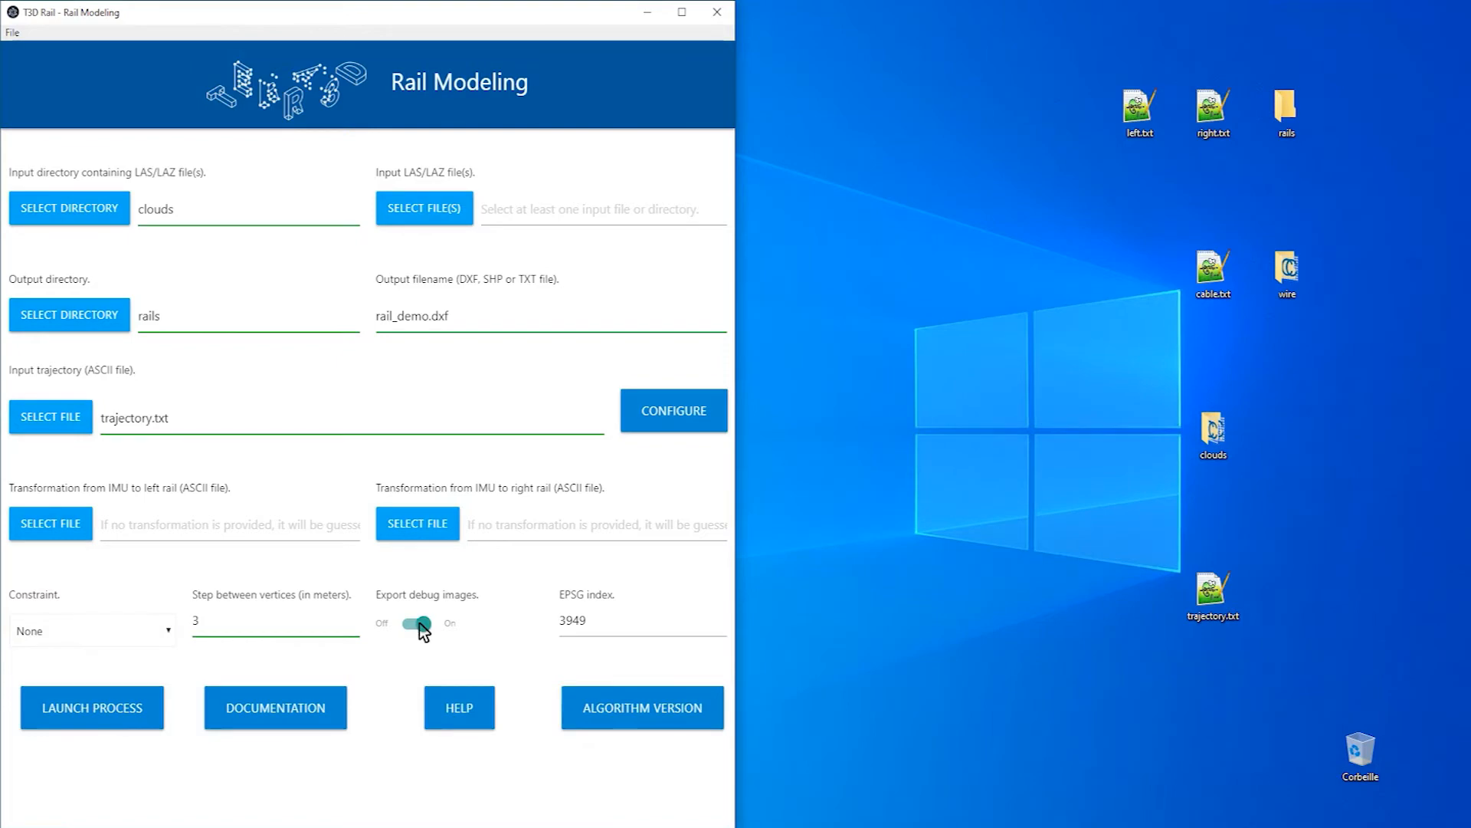
Step: Launch the rail modeling process and close its console window once processing is over
click(147, 710)
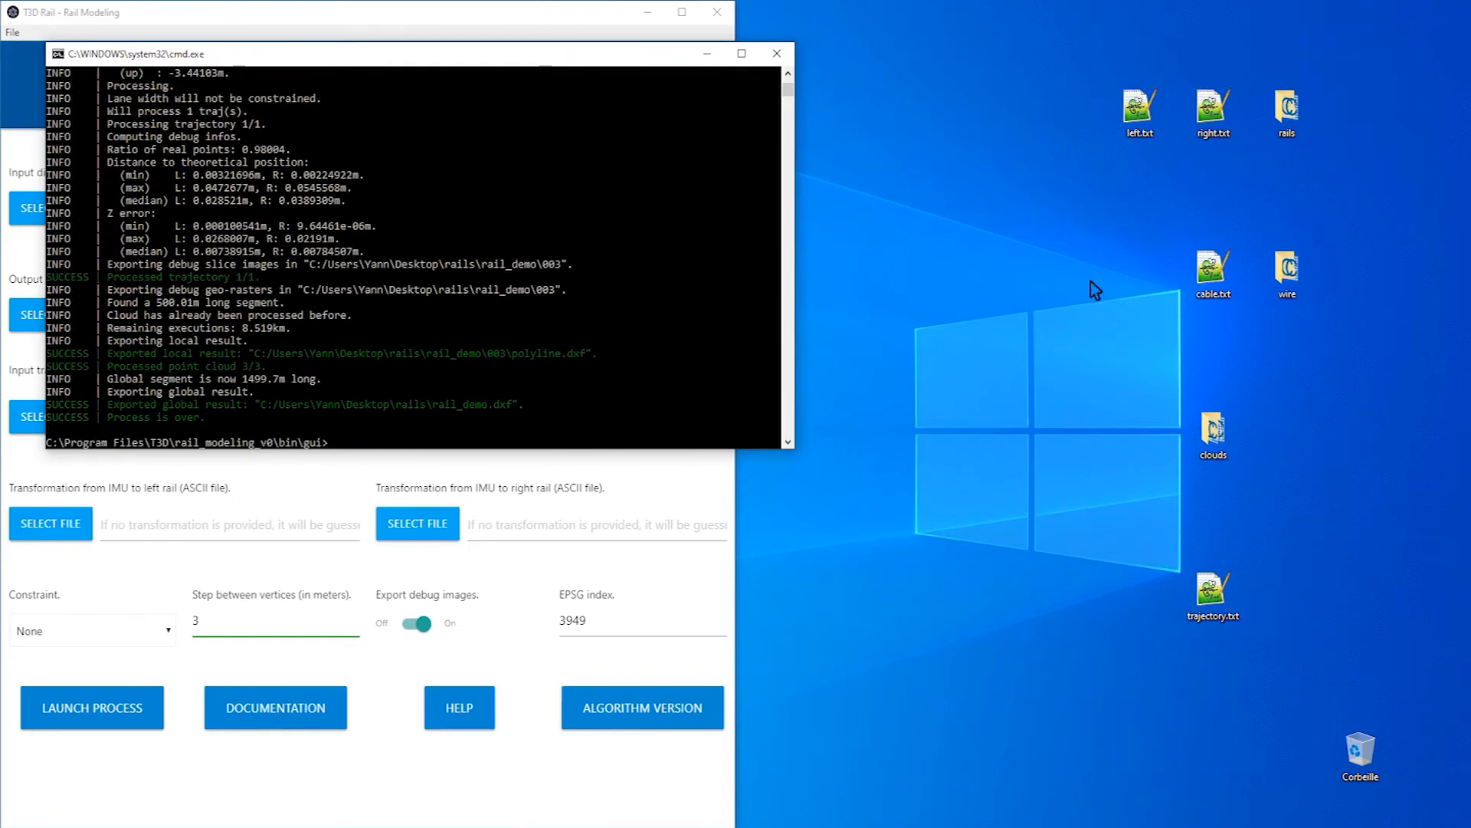
click(787, 50)
Step: Open the 001 subfolder of rail_demo inside the desktop's rails output folder
double_click(1286, 111)
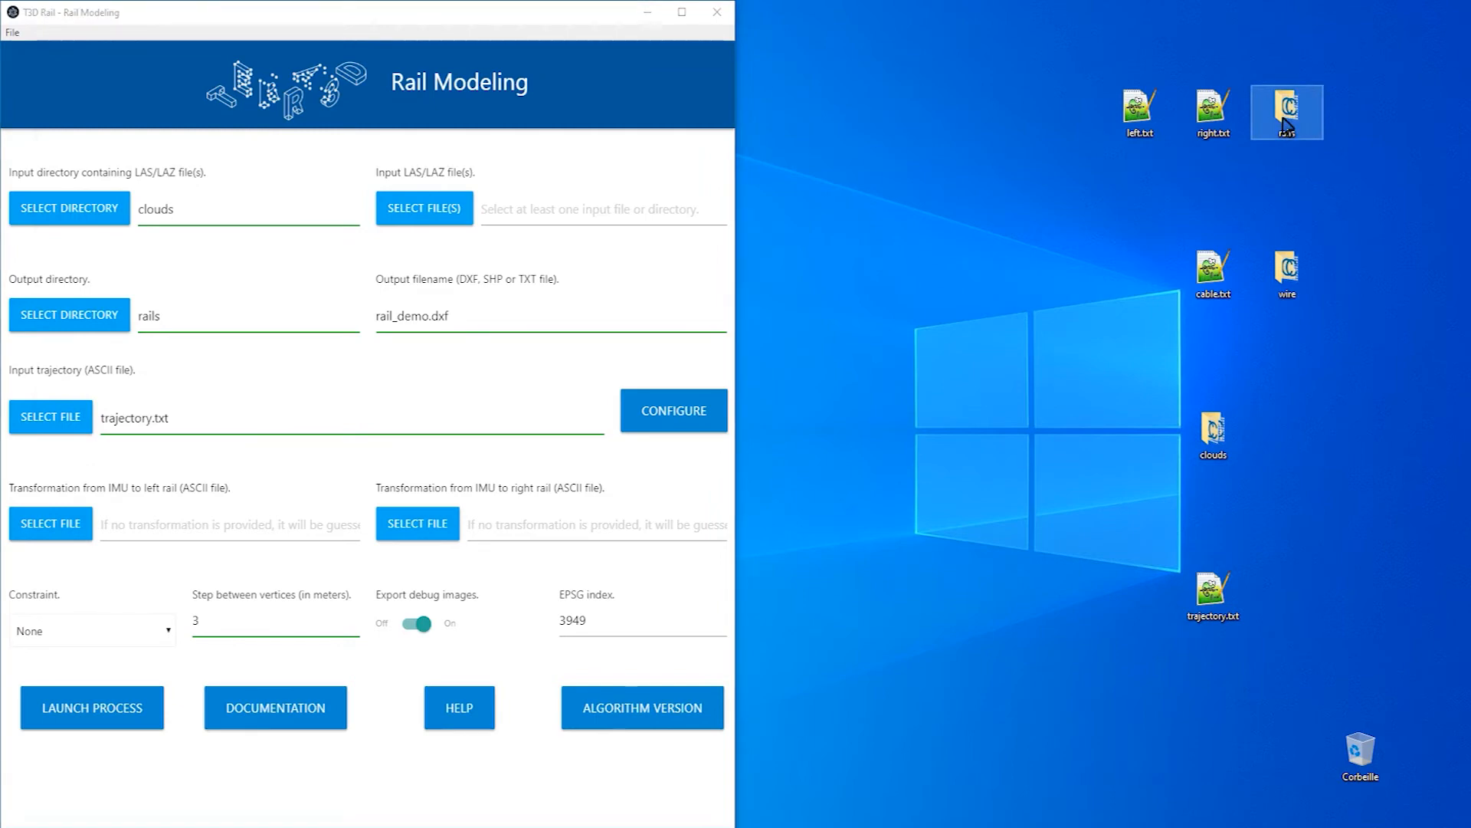
click(493, 418)
double_click(499, 397)
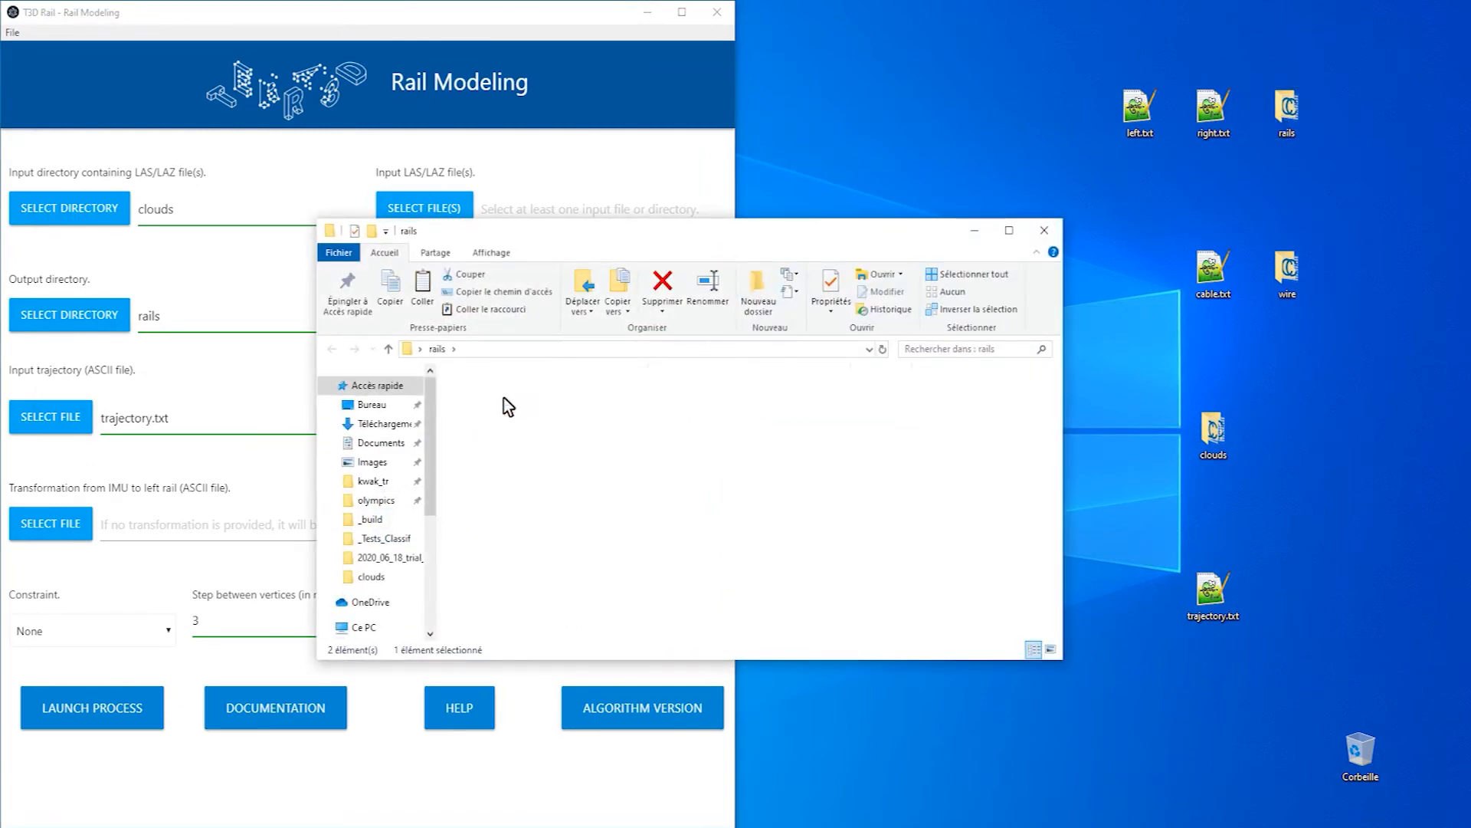
double_click(488, 397)
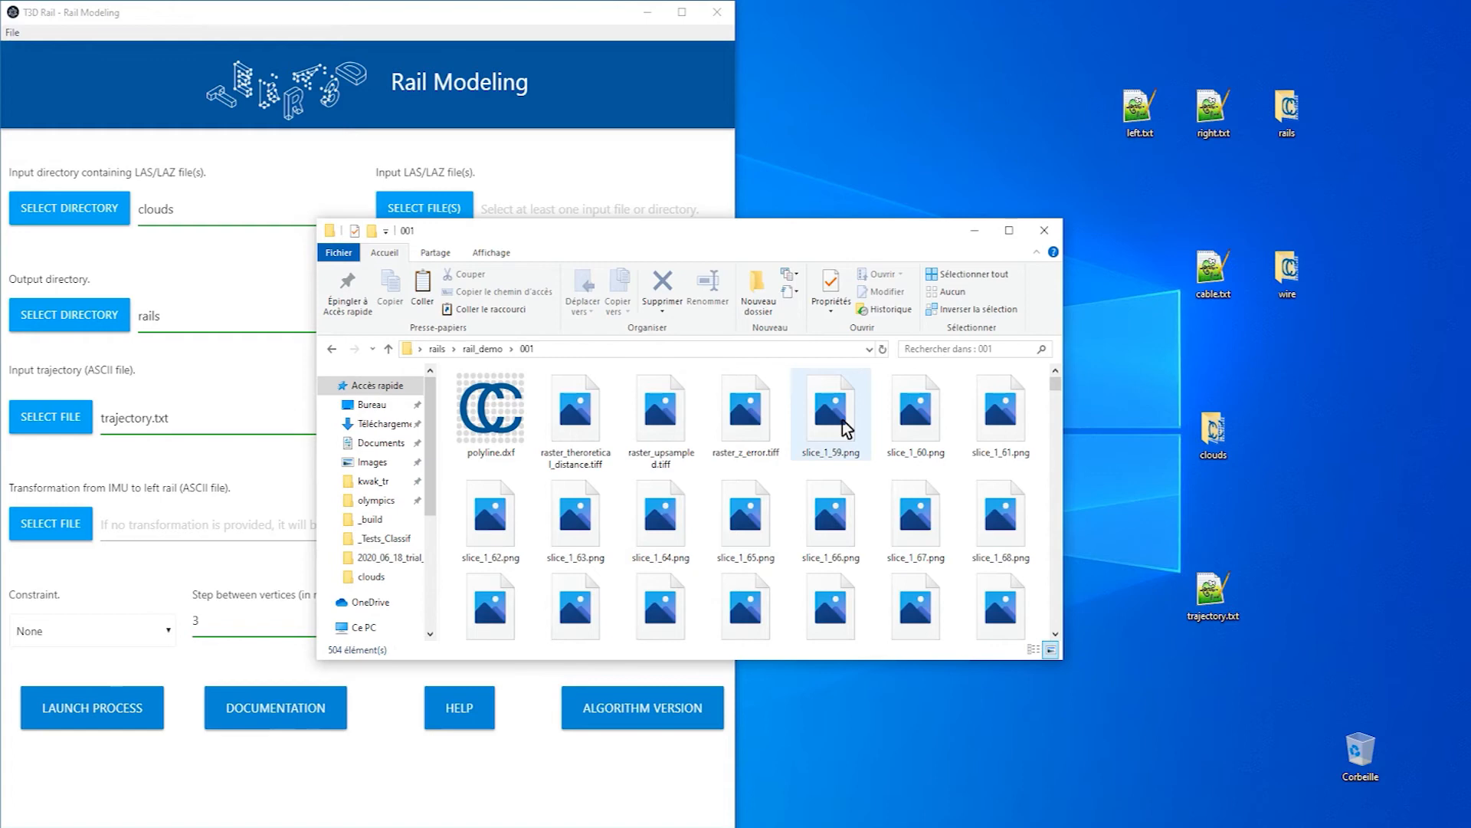
Step: Open slice_1_59.png and browse forward through the debug slice images to slice_1_115.png, examining the detected rail positions
double_click(846, 429)
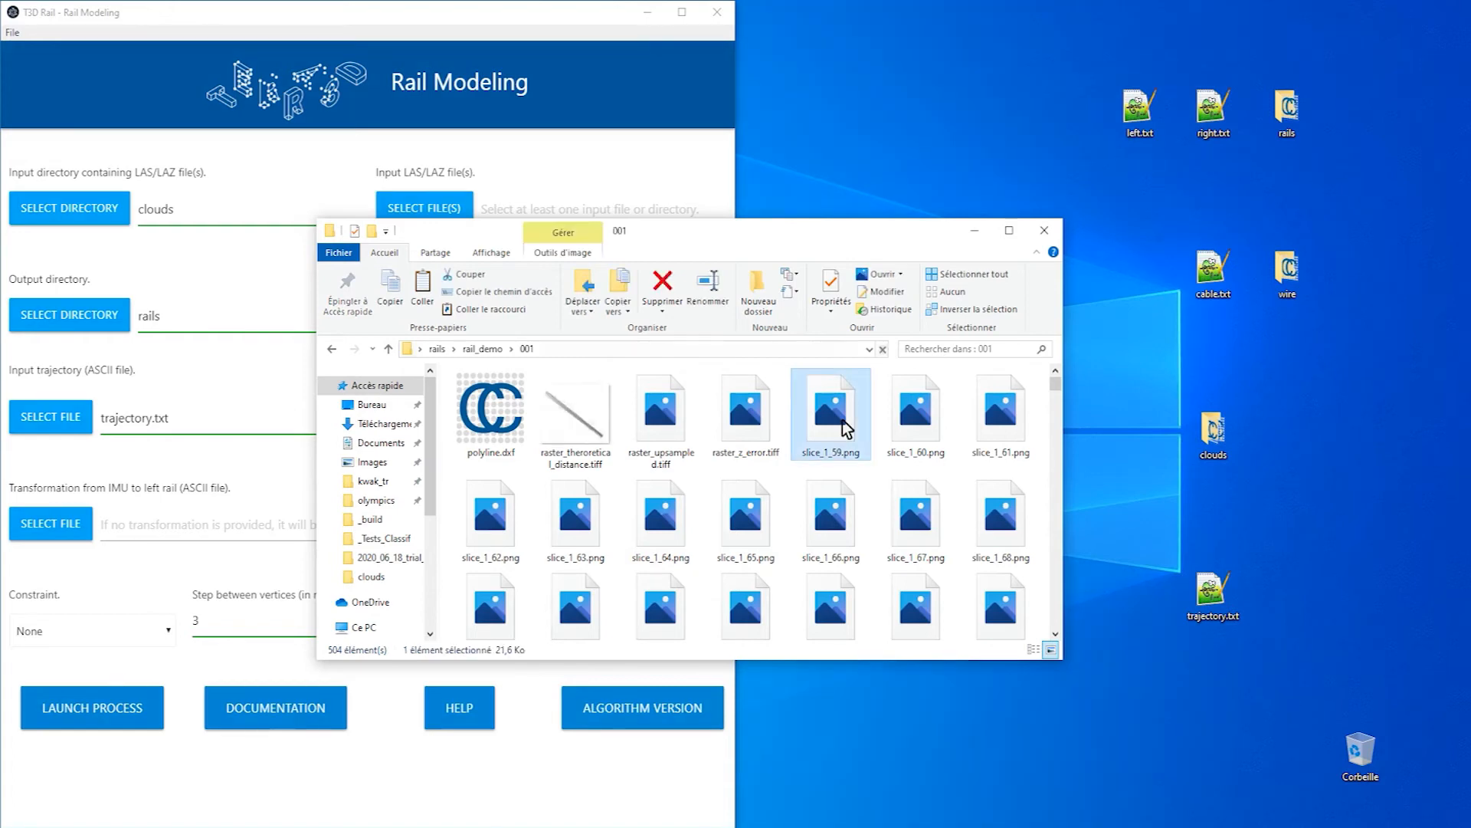
key(Right)
key(Right)
key(Right)
key(Right)
key(Right)
key(Right)
key(Right)
key(Right)
key(Right)
key(Right)
key(Right)
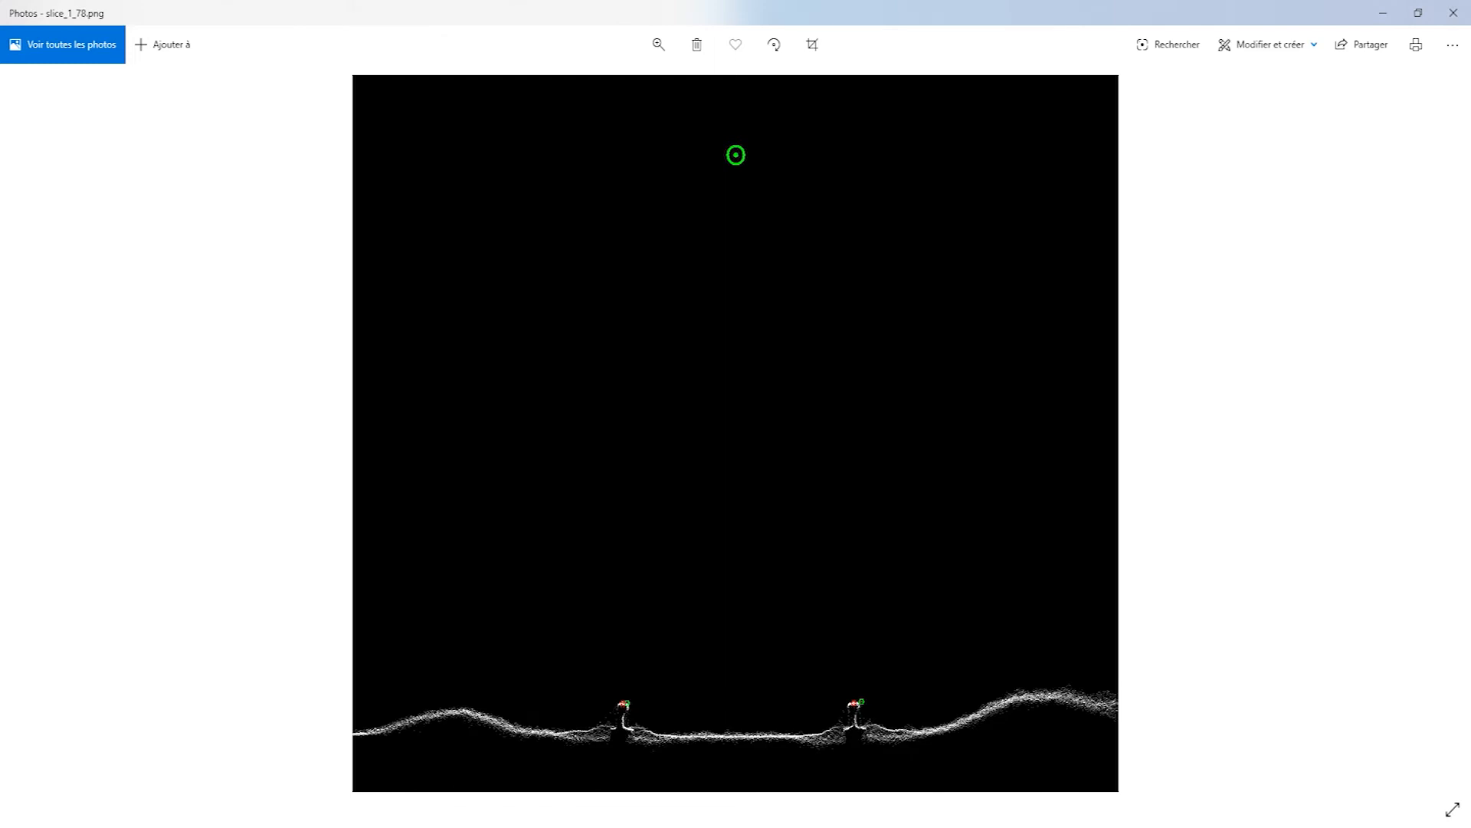
key(Right)
key(Right)
key(Right)
key(Right)
key(Right)
key(Right)
key(Right)
key(Right)
key(Right)
key(Right)
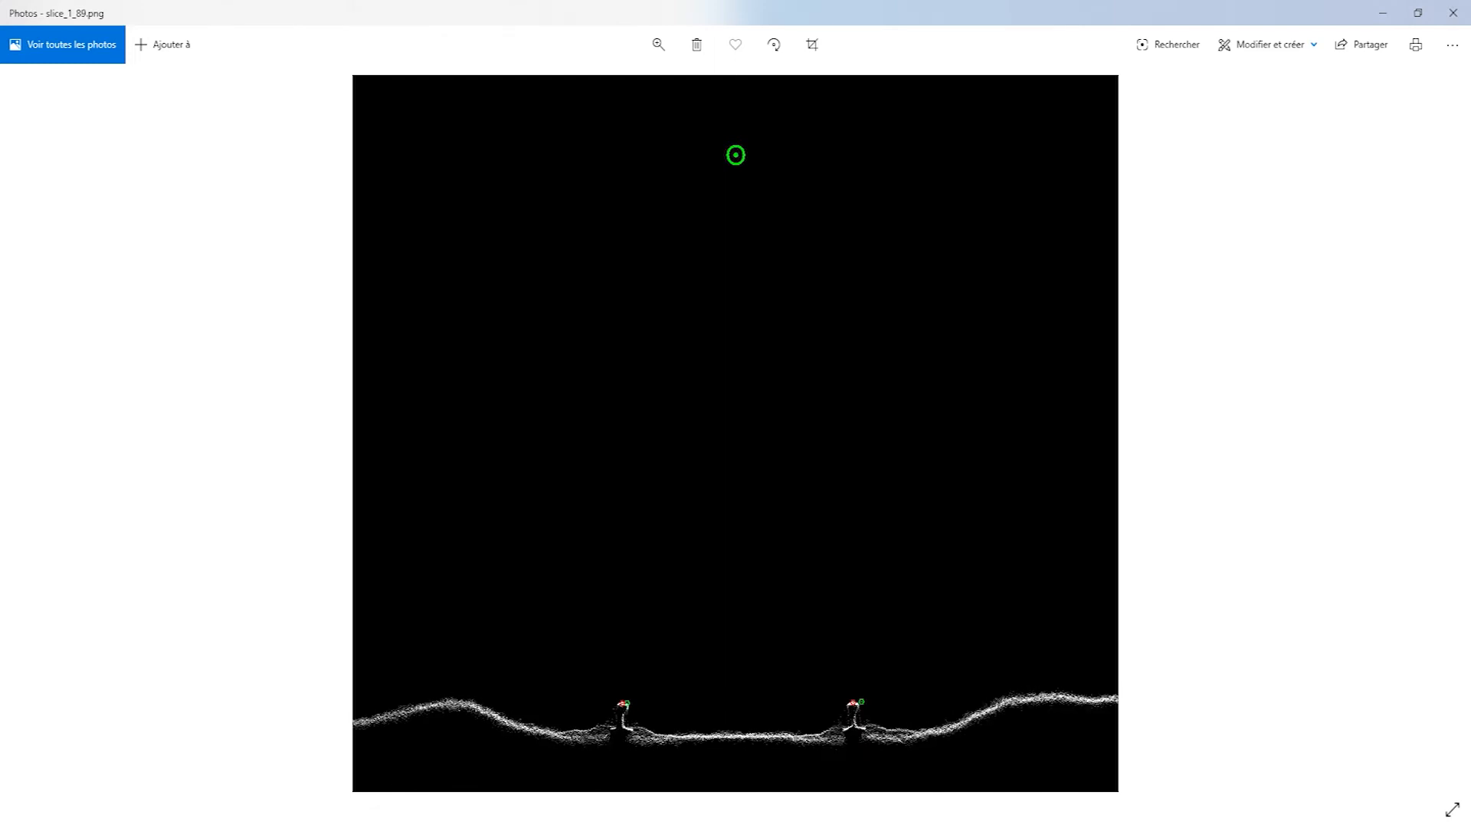
key(Right)
key(Right)
key(Right)
key(Right)
key(Right)
key(Right)
key(Right)
key(Right)
key(Right)
key(Right)
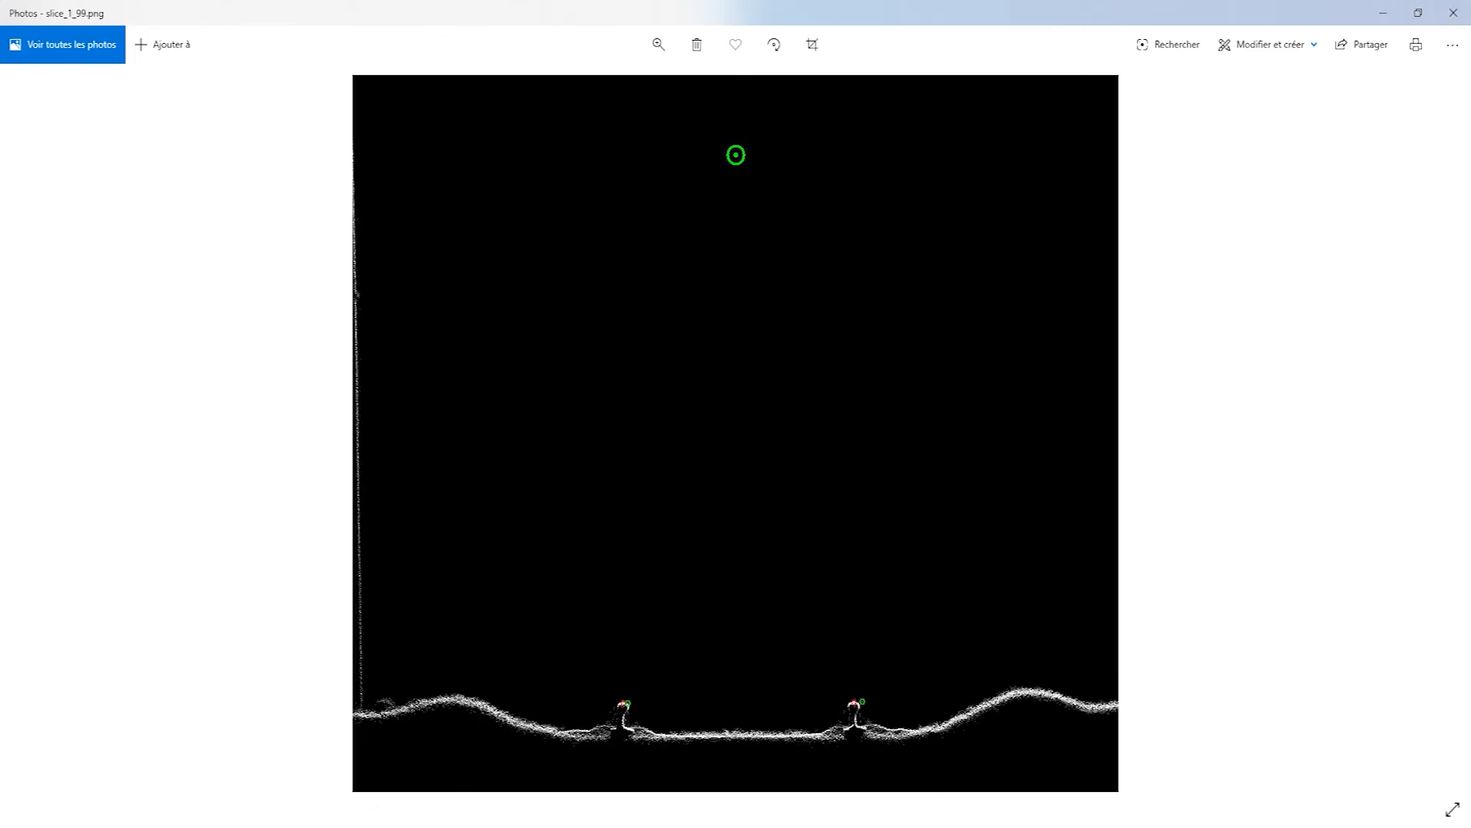
key(Right)
key(Right)
key(Right)
key(Right)
key(Right)
key(Right)
key(Right)
key(Right)
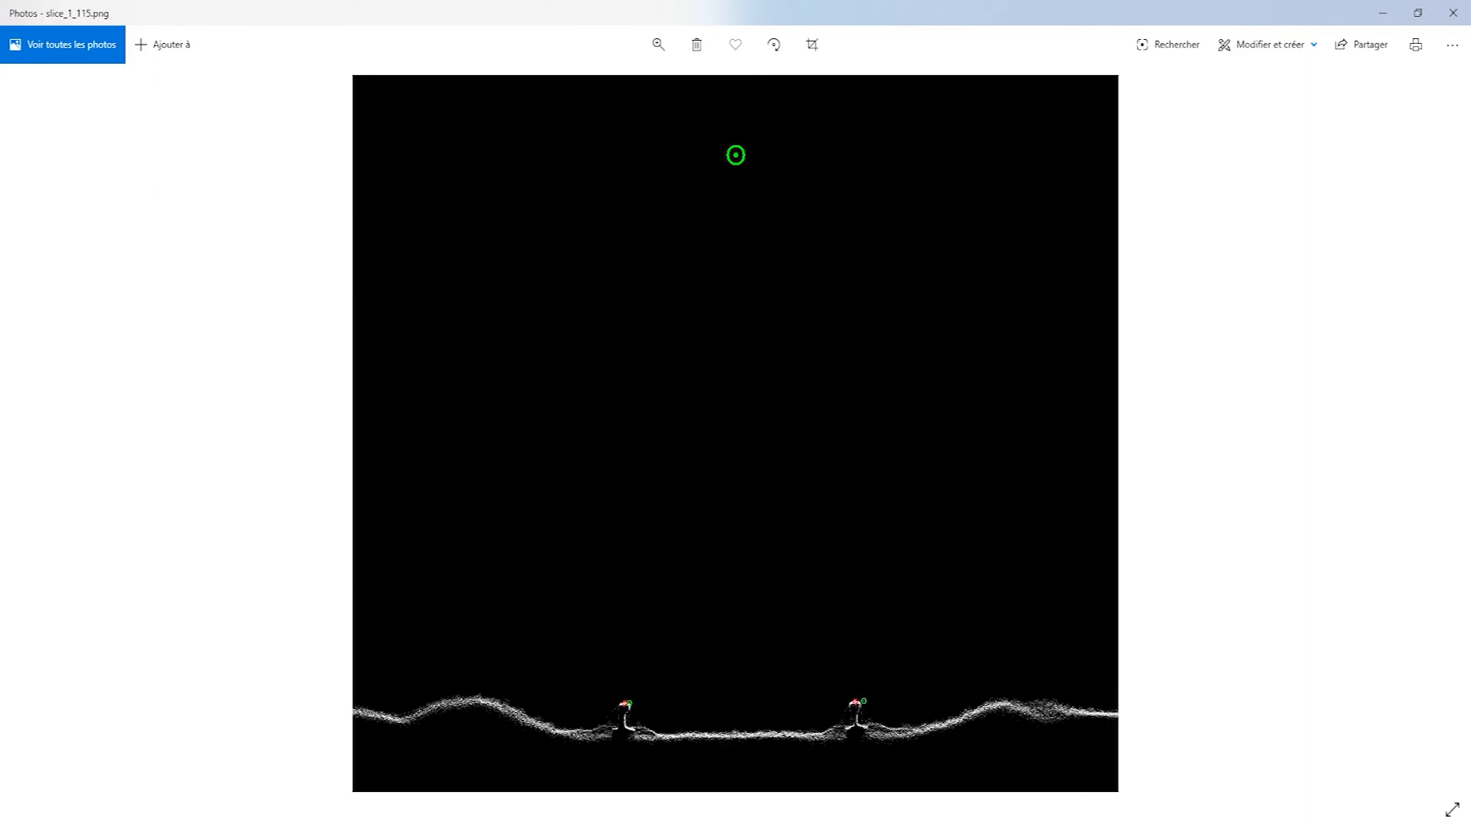
Step: Zoom in on slice_1_115.png to examine the detected rail markers on both rail heads, and close the image
click(661, 45)
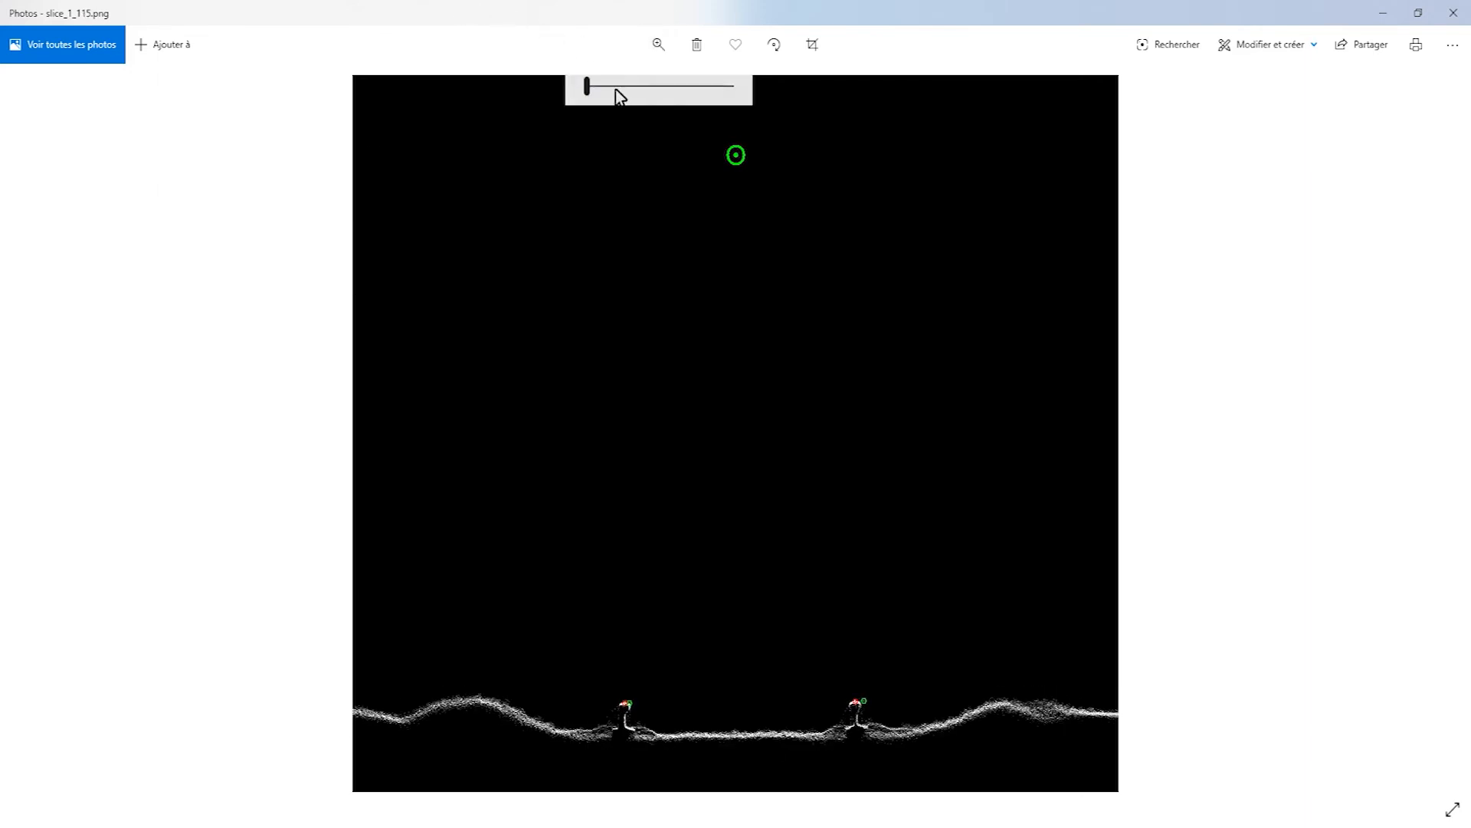
drag(597, 92, 614, 86)
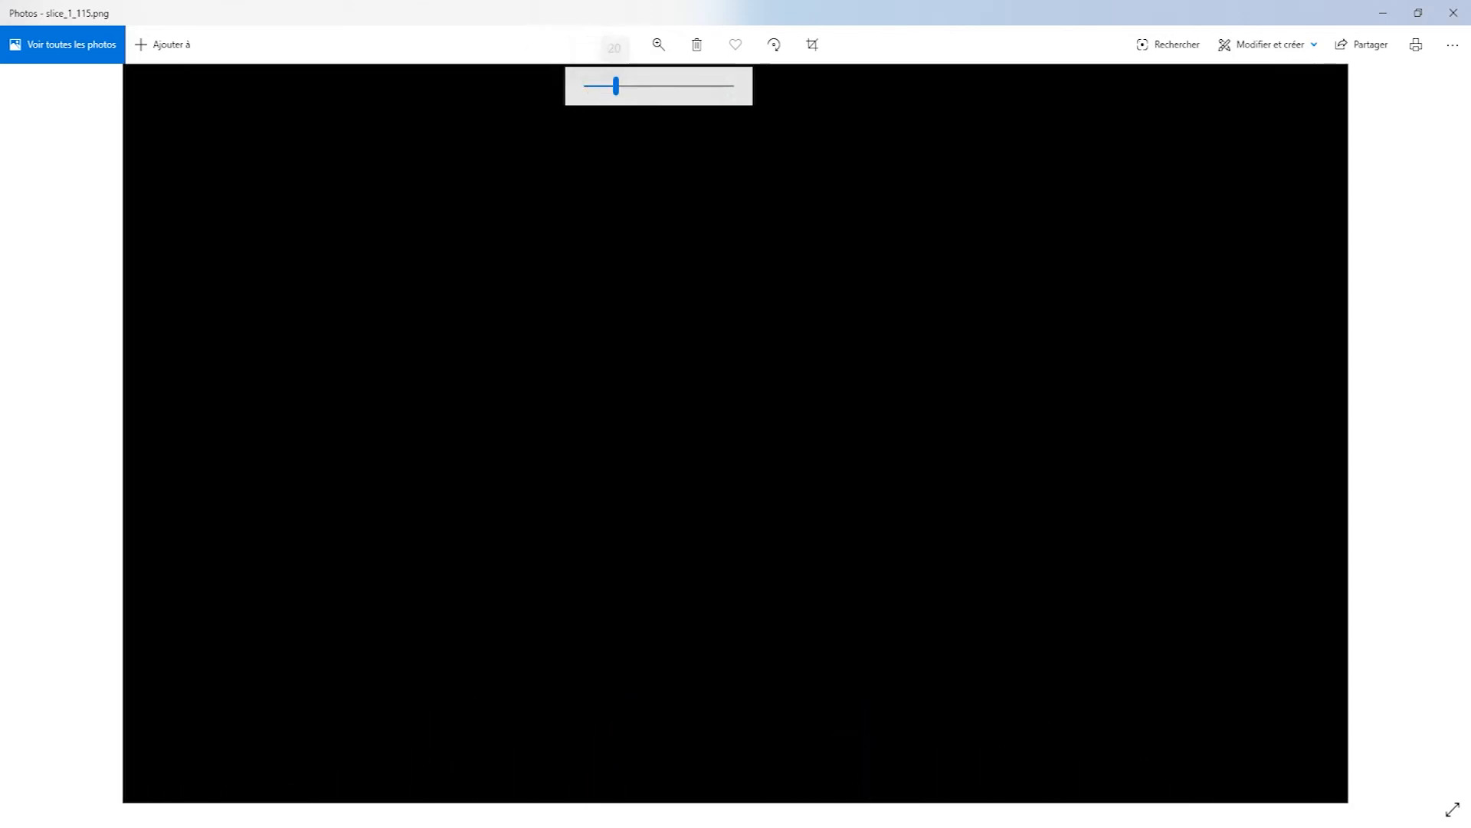
drag(713, 613, 702, 327)
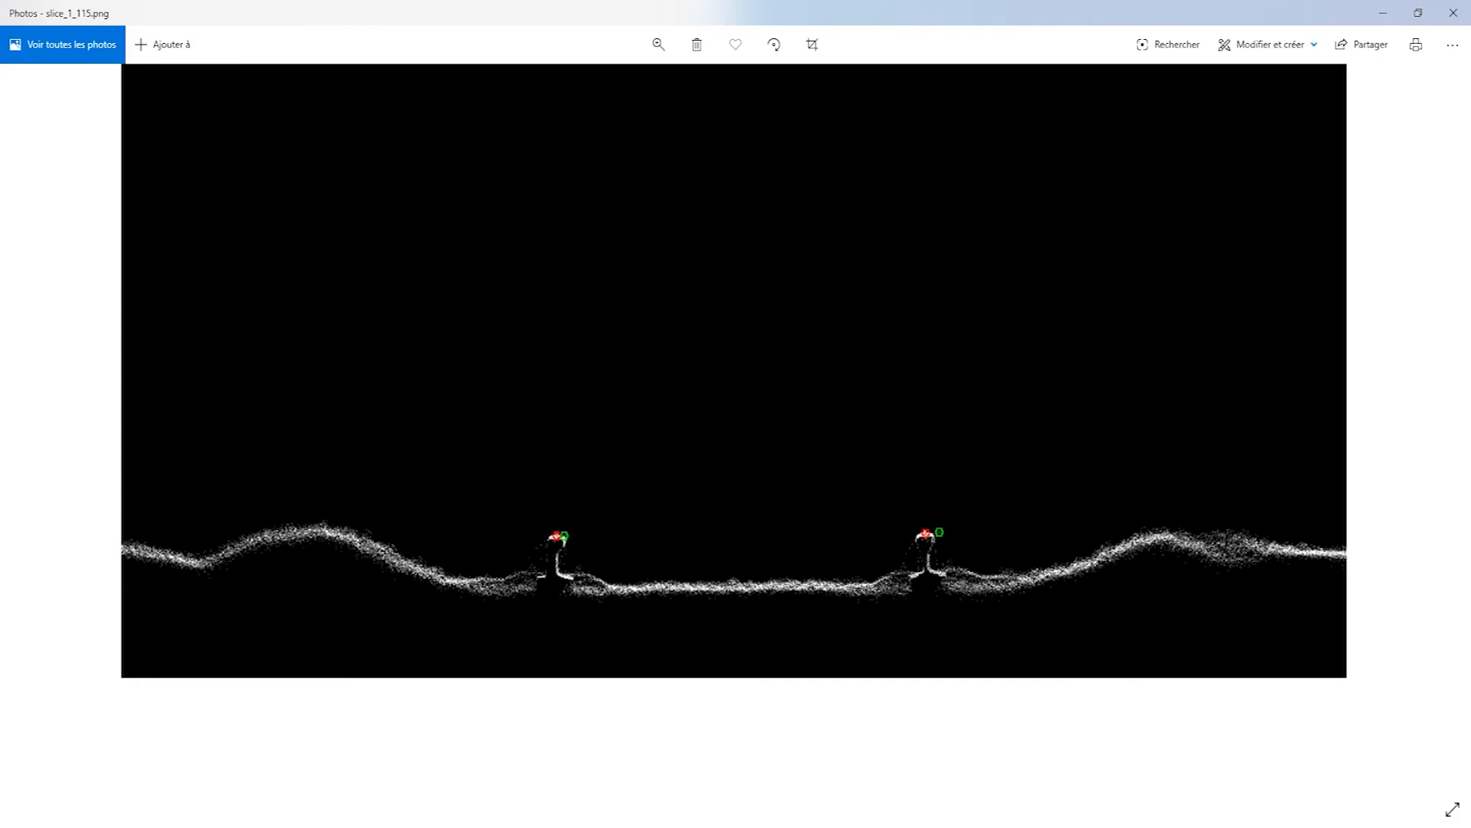
click(659, 44)
drag(641, 95, 709, 85)
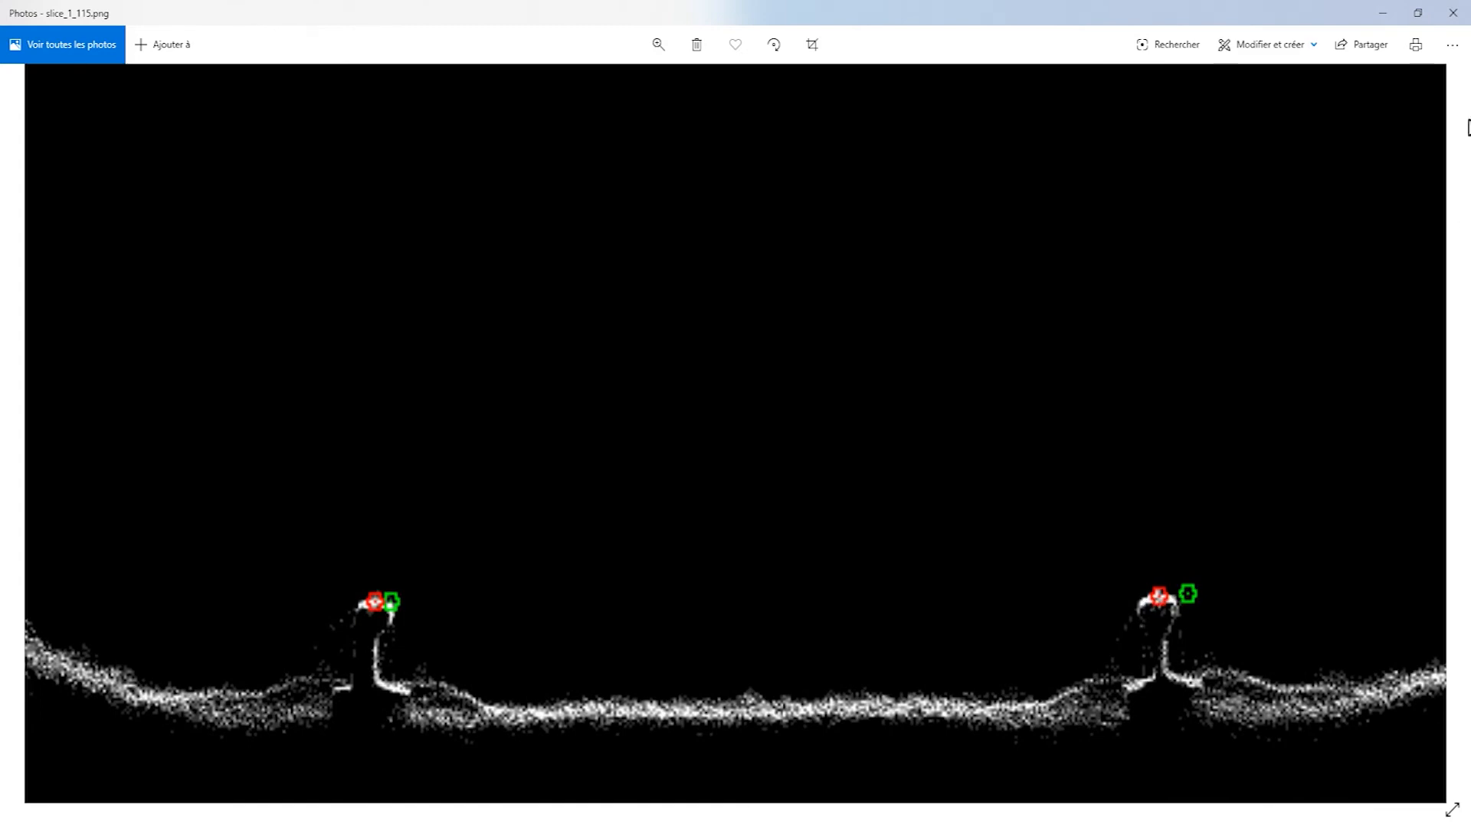
click(1453, 13)
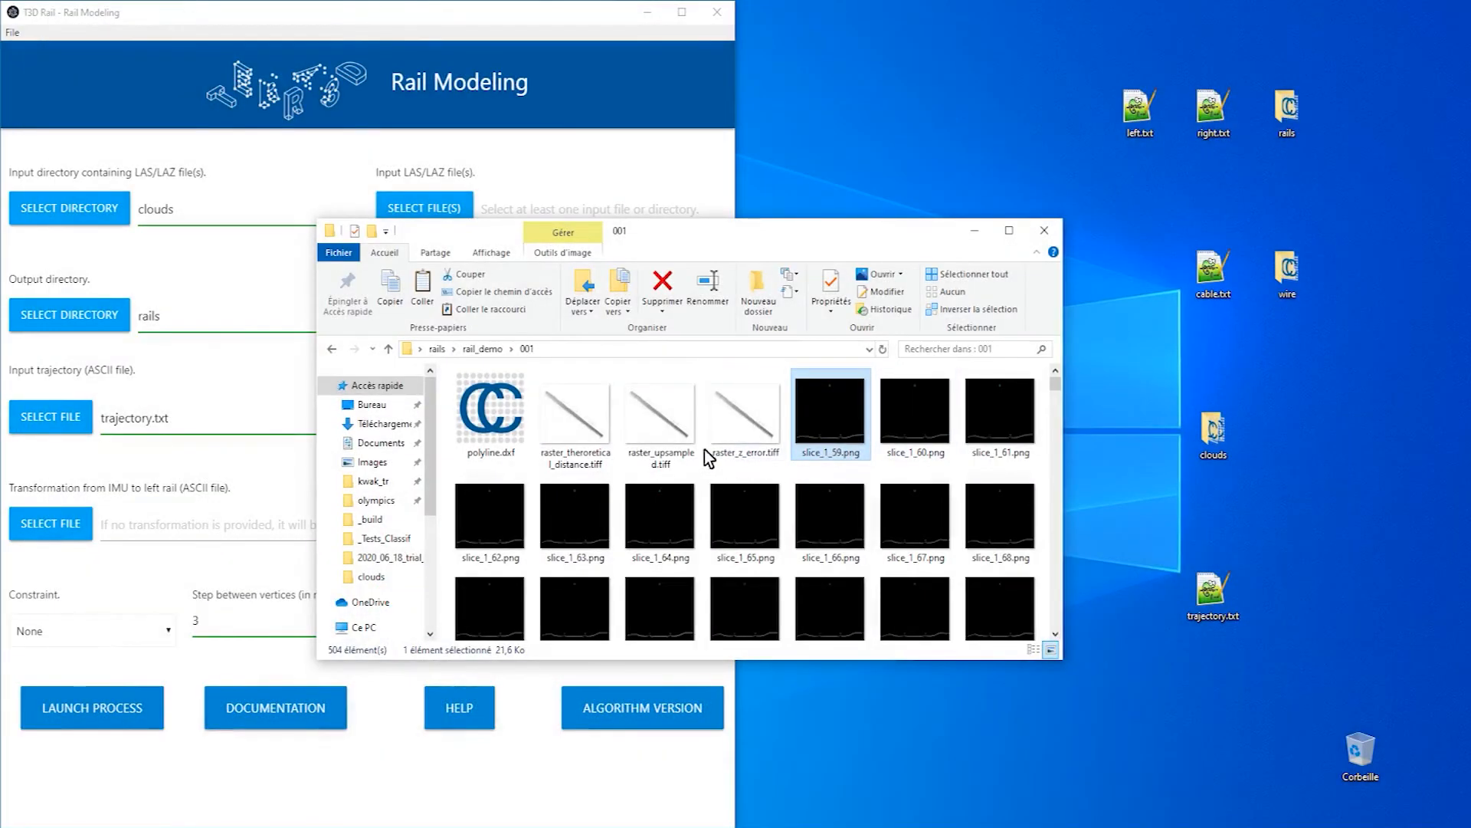
Step: Open raster_upsampled.tiff, follow the plotted rail vertices along the track at high magnification, and close the image
double_click(633, 379)
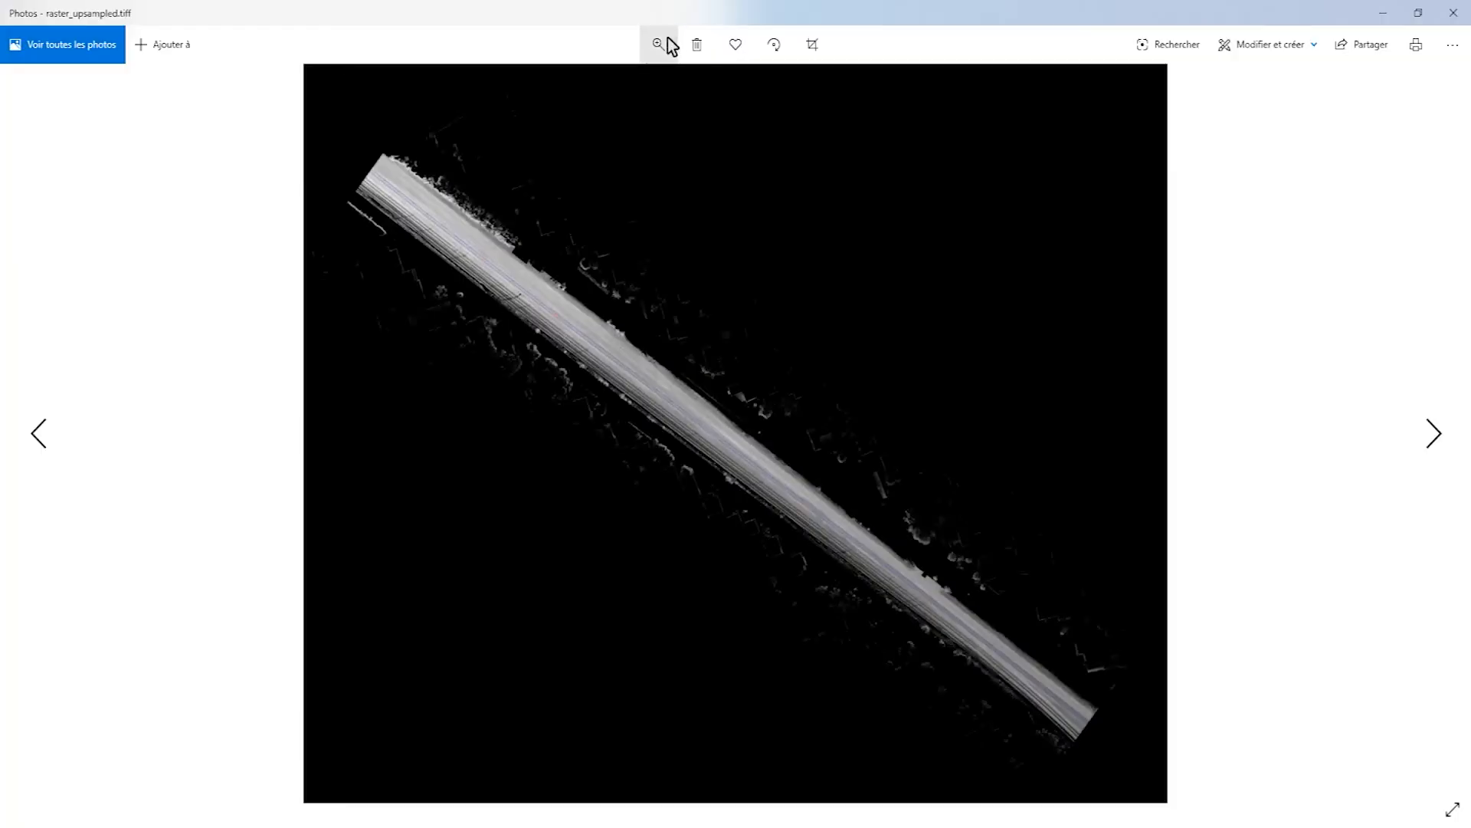
click(666, 41)
drag(633, 87, 651, 87)
drag(594, 612, 457, 192)
drag(1026, 598, 529, 392)
drag(855, 559, 483, 238)
drag(1015, 627, 589, 324)
drag(999, 603, 617, 350)
drag(900, 587, 506, 311)
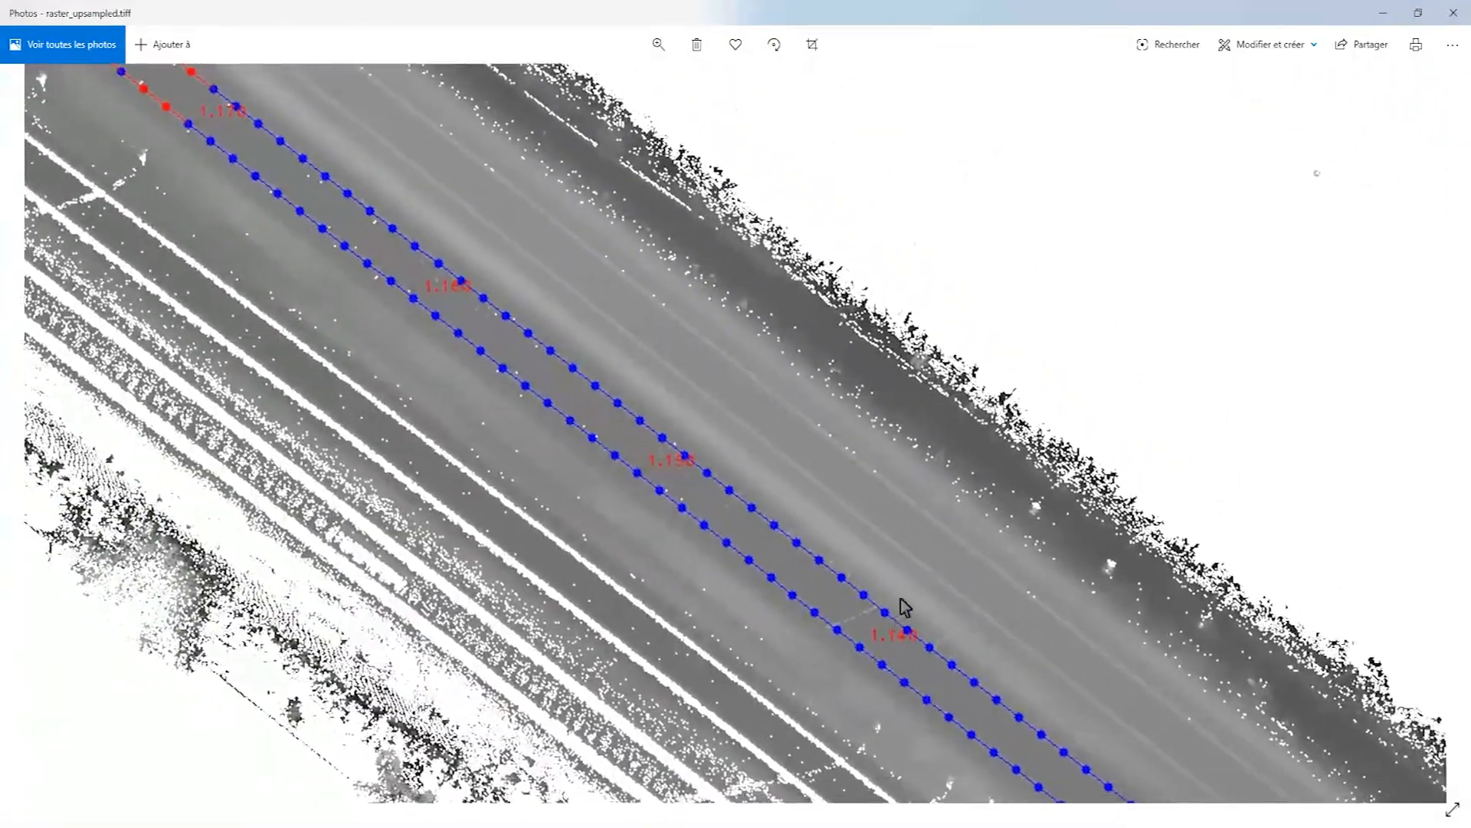
drag(905, 607, 854, 493)
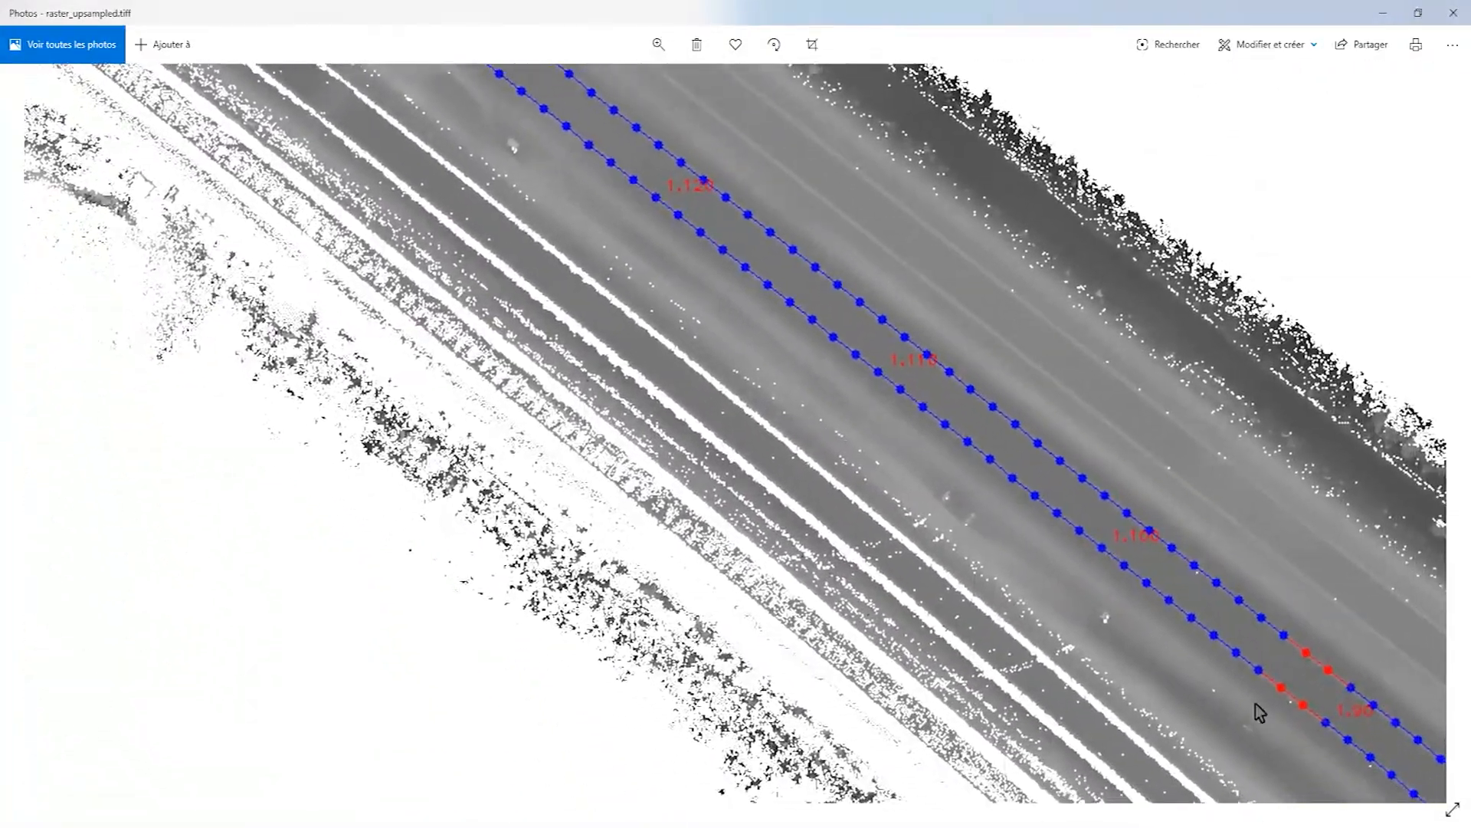
drag(1260, 713, 835, 476)
drag(1009, 657, 980, 582)
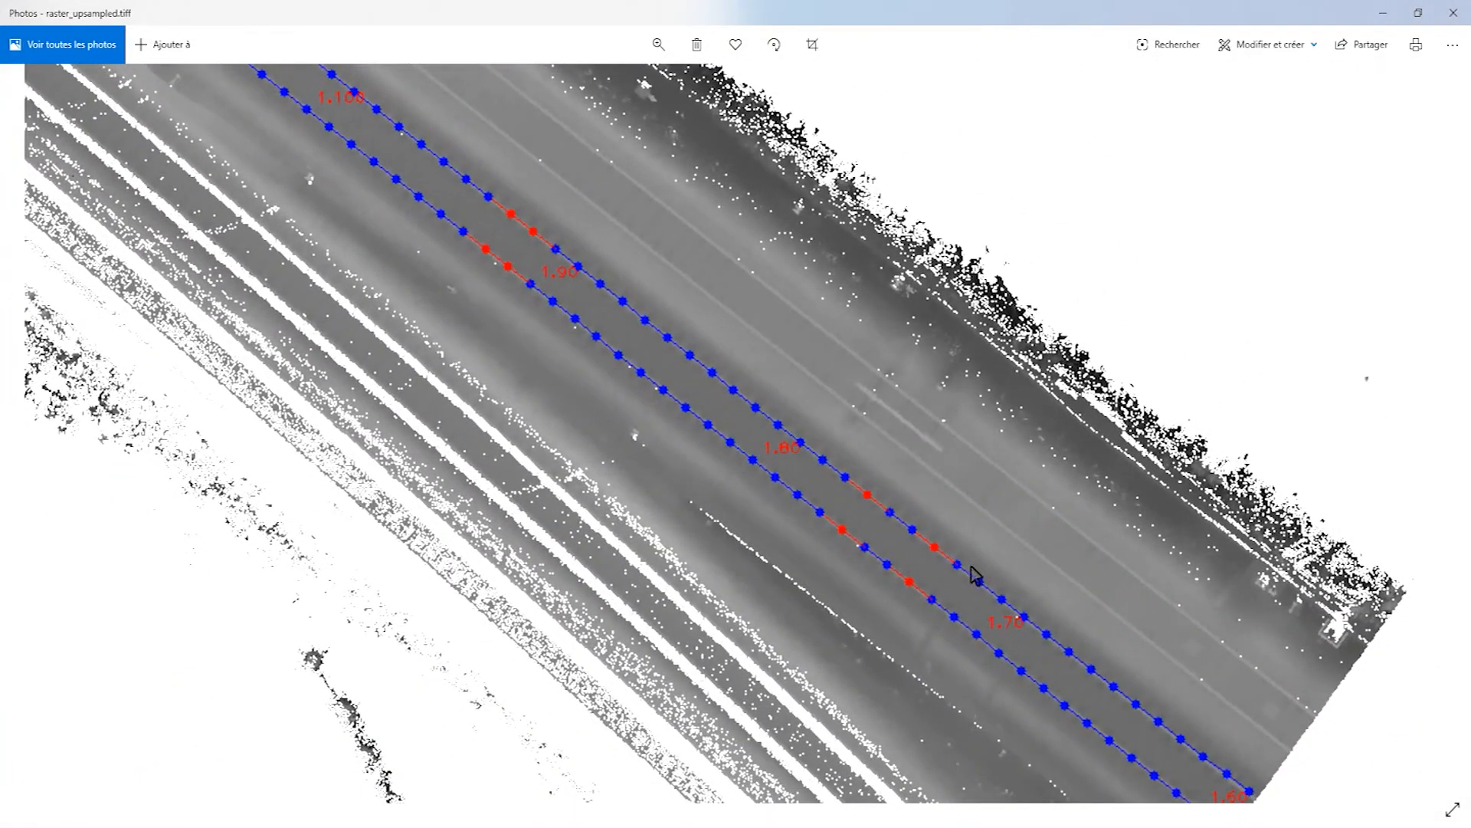
click(1453, 13)
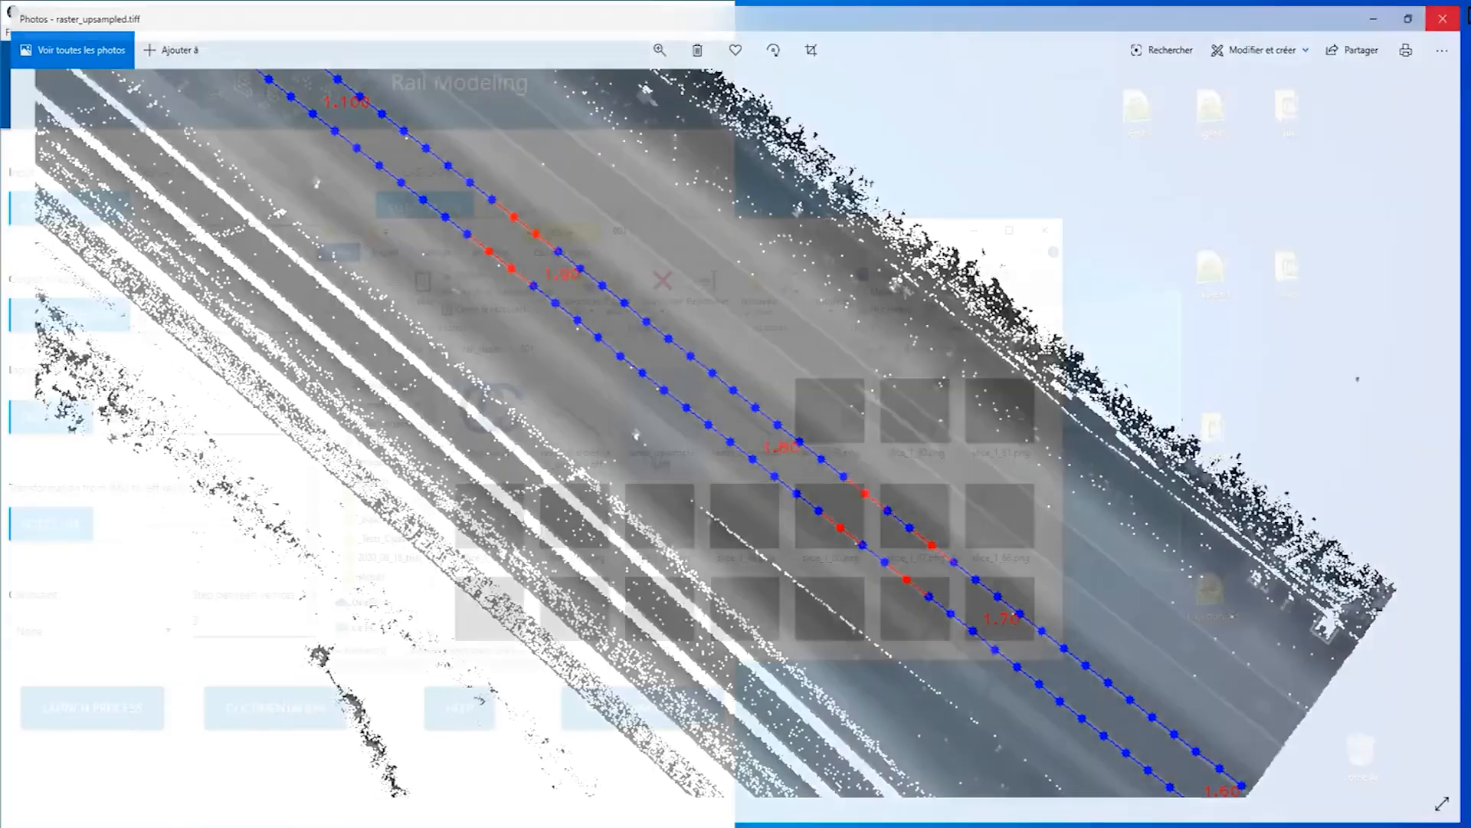
Step: Open 001.laz from the desktop's clouds folder in CloudCompare with the default LAS fields and a global shift of -1640000, -8190000, 0
double_click(1210, 431)
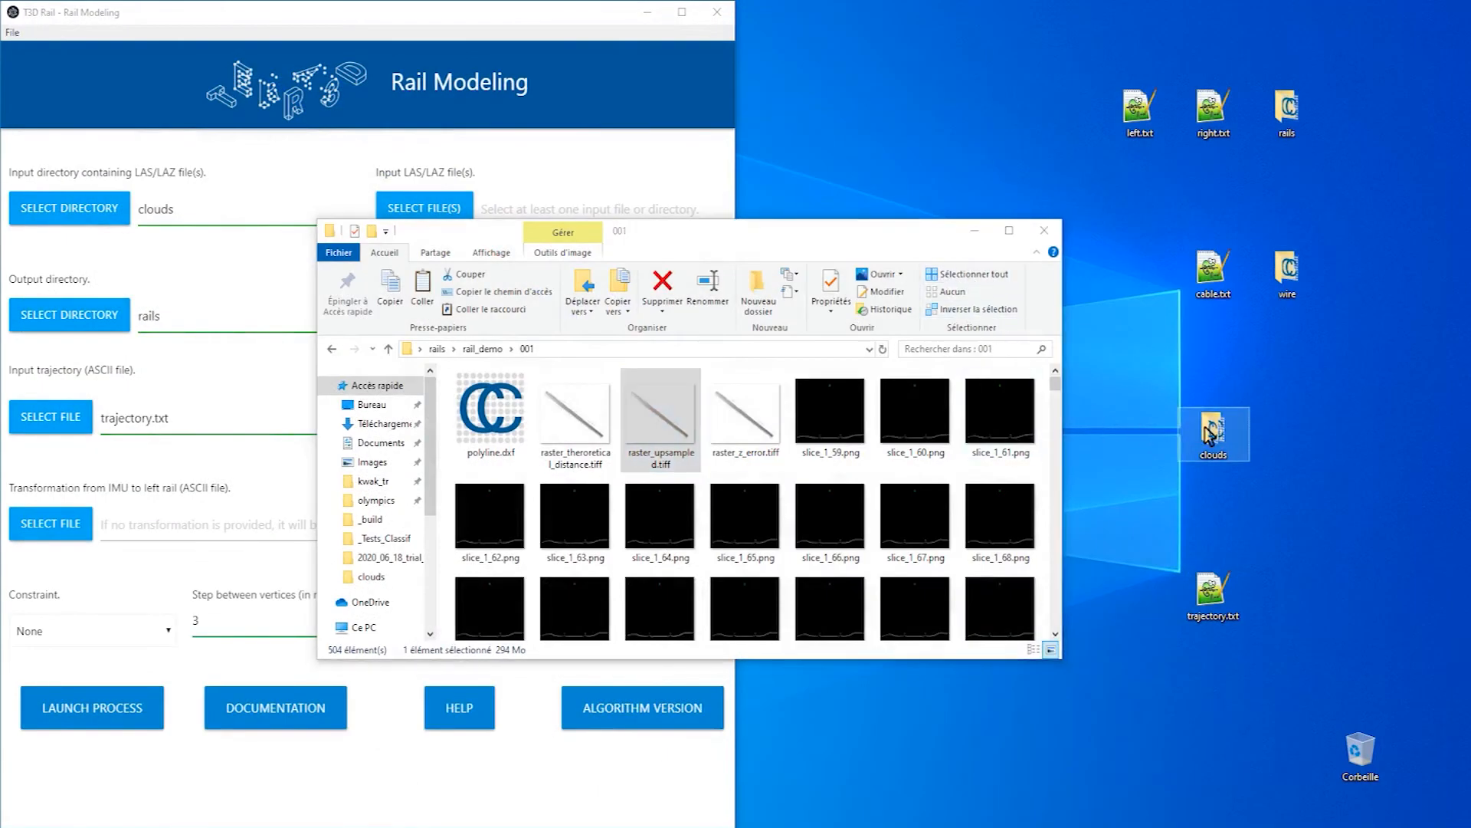
double_click(545, 423)
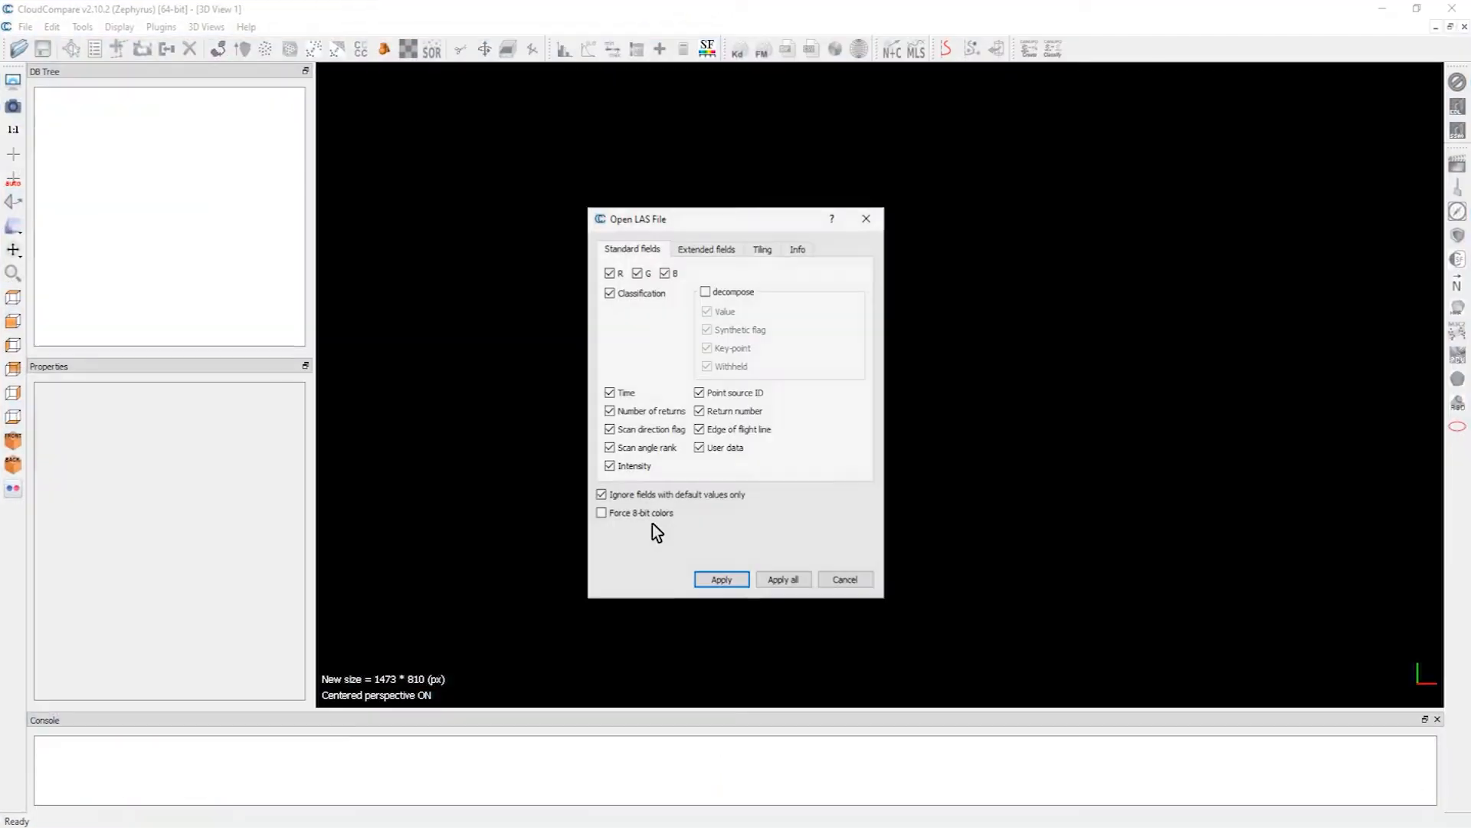
click(722, 579)
drag(729, 385, 750, 386)
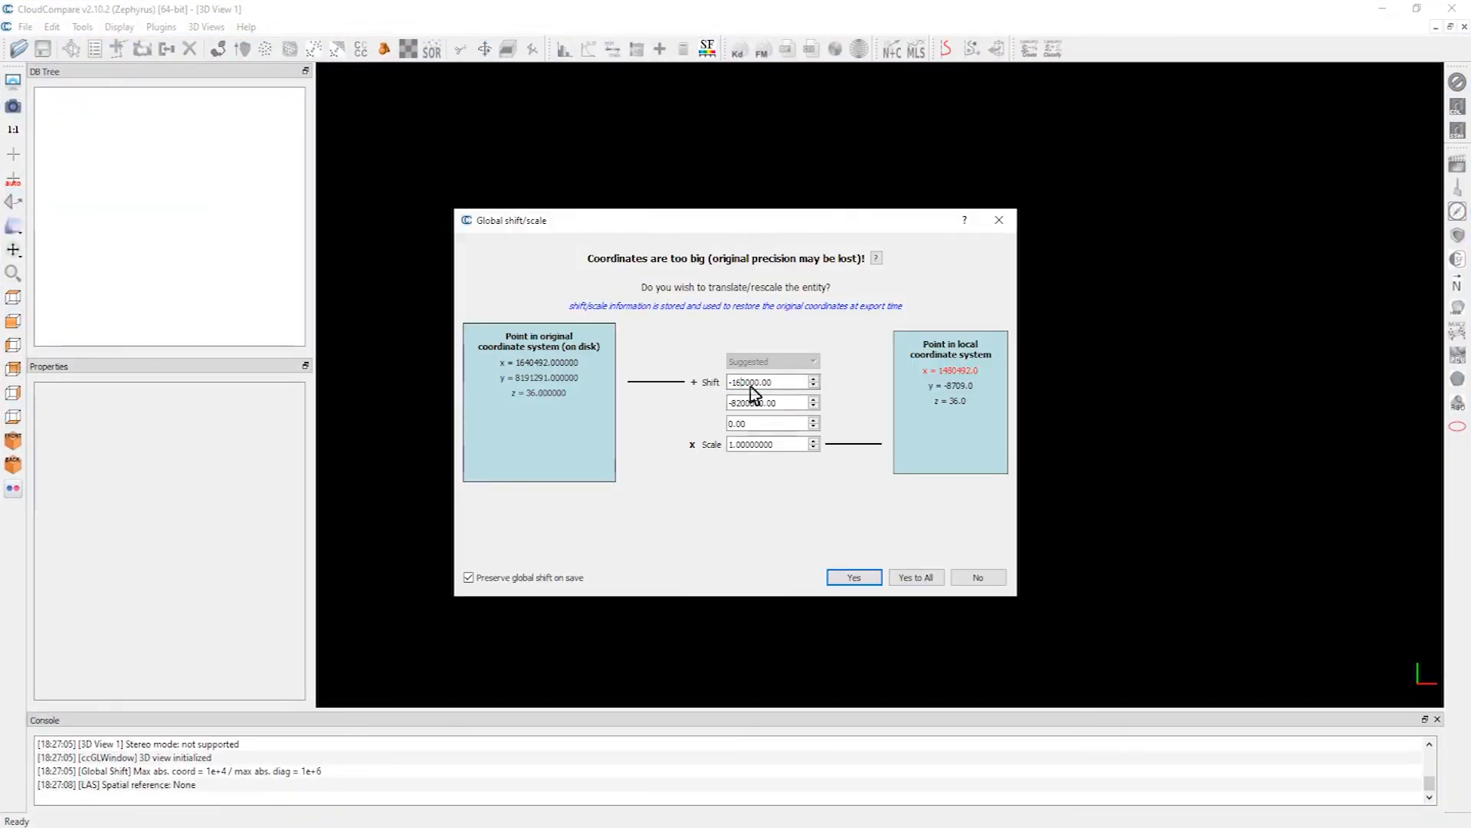
click(853, 578)
Step: Add polyline.dxf from rail_demo's 001 folder to the point cloud view and examine how the modeled rails fit the track
mouse_move(204, 825)
click(164, 779)
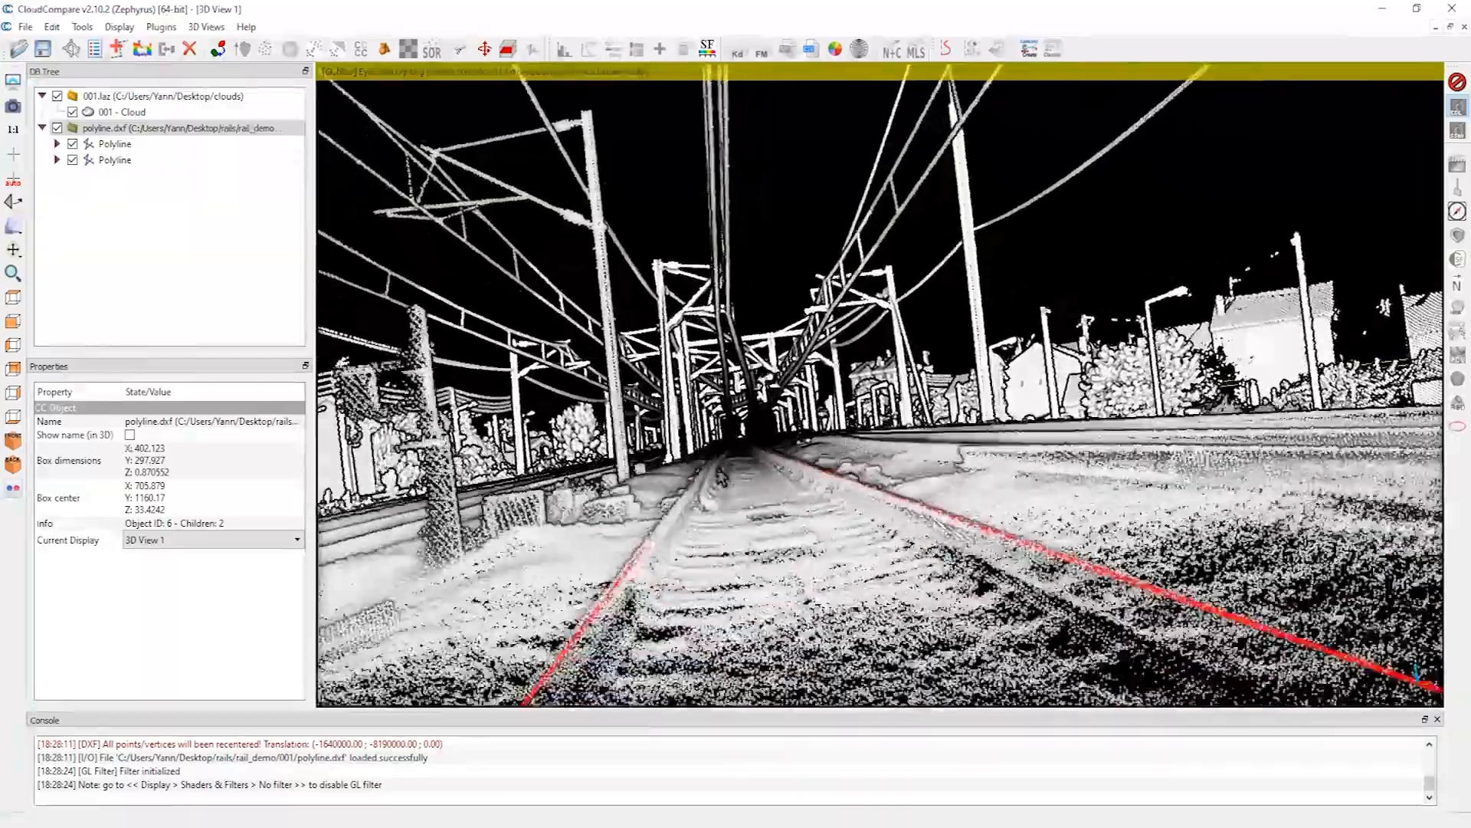
right_drag(719, 469, 712, 524)
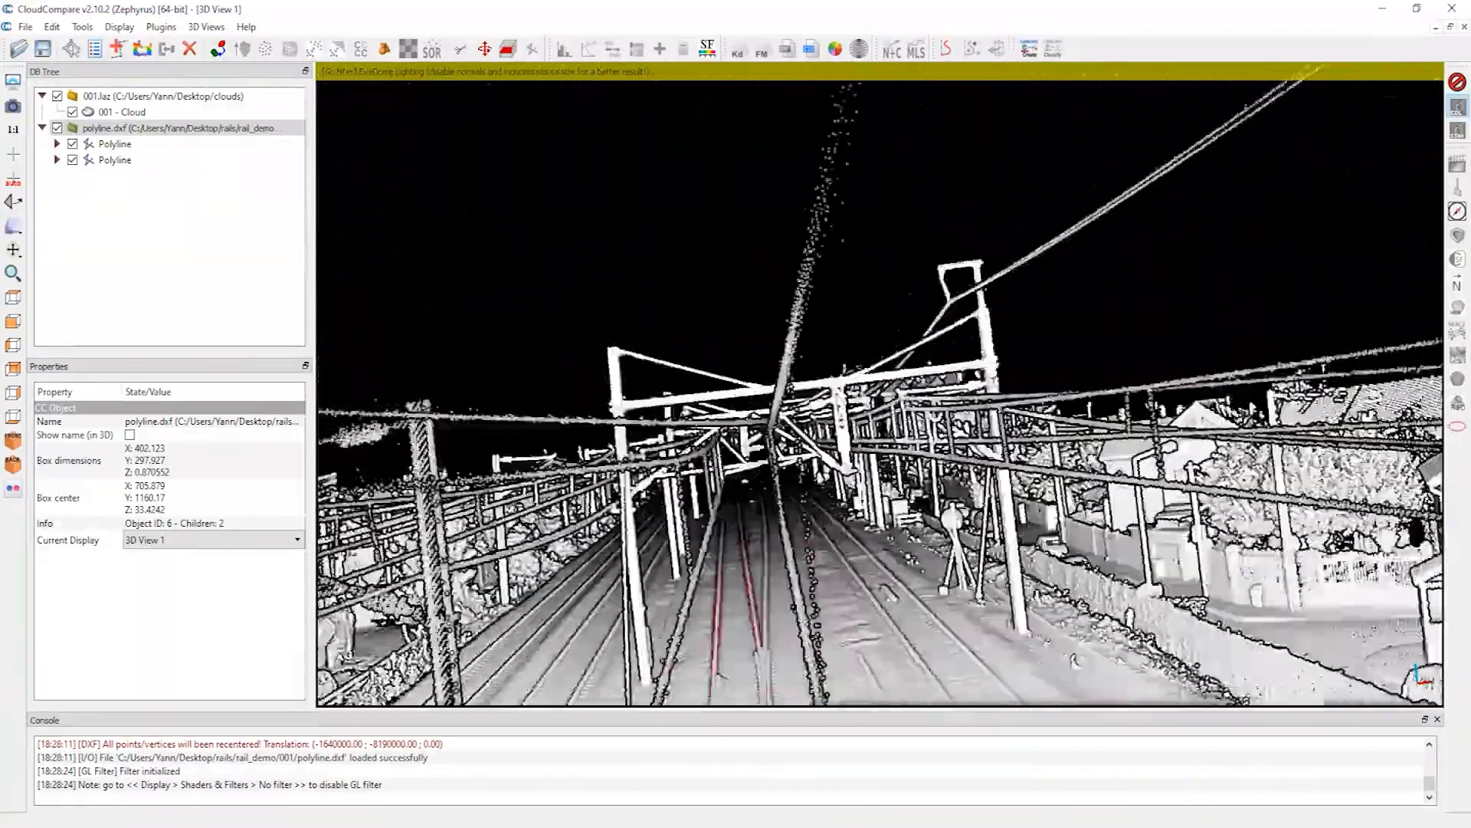
scroll(726, 474, up, 10)
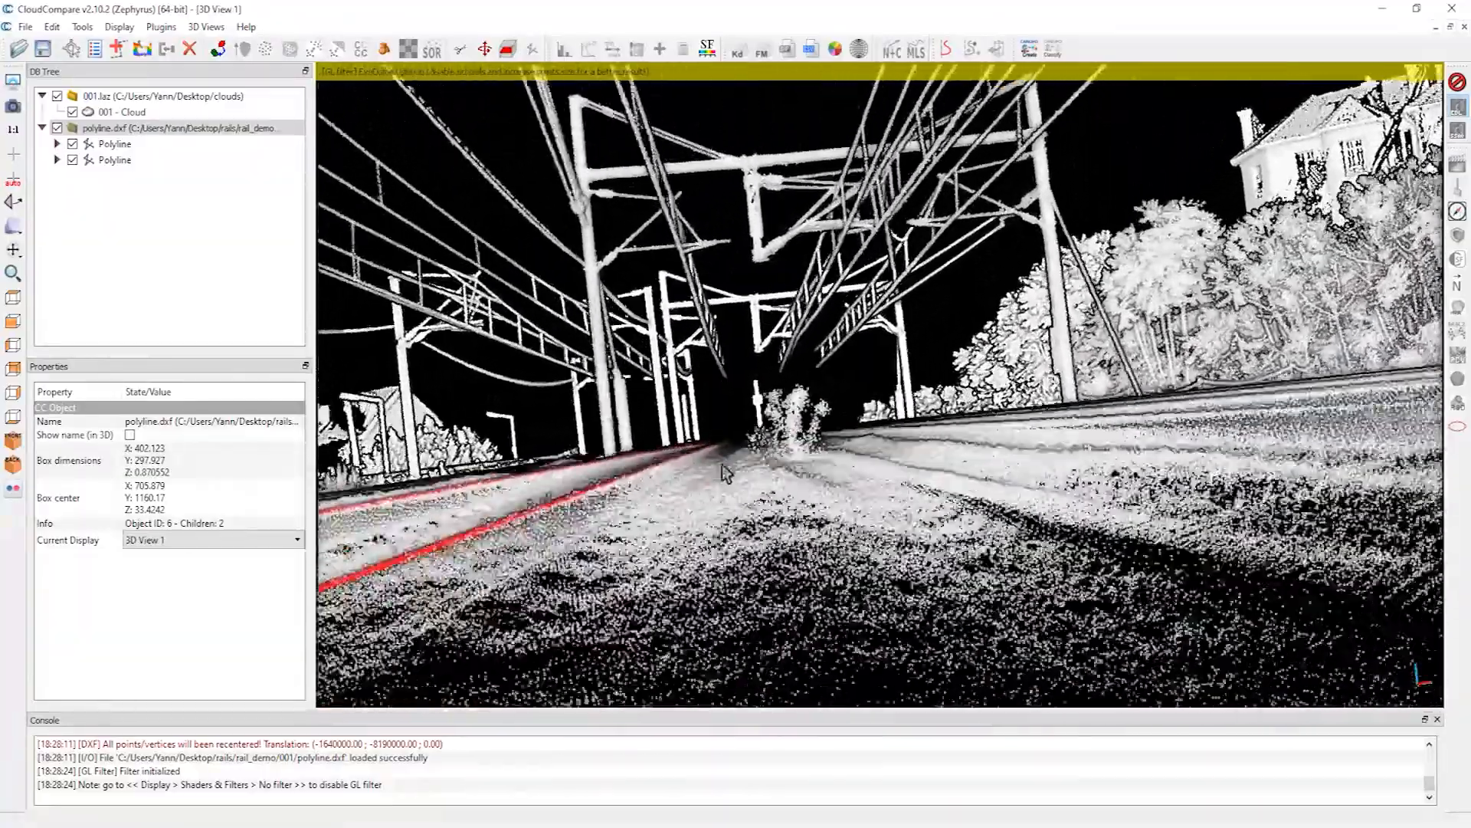
right_drag(722, 464, 737, 463)
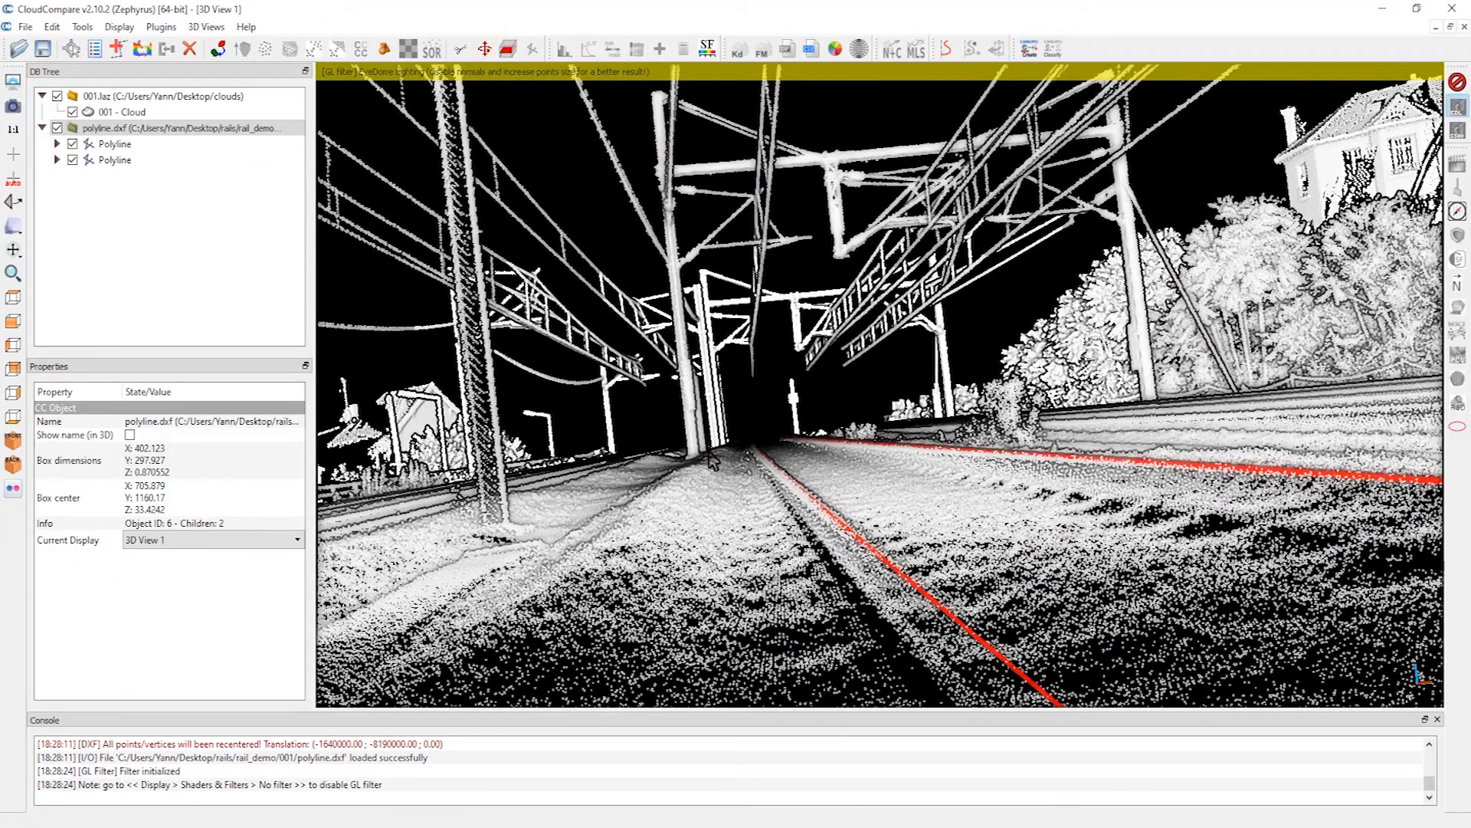